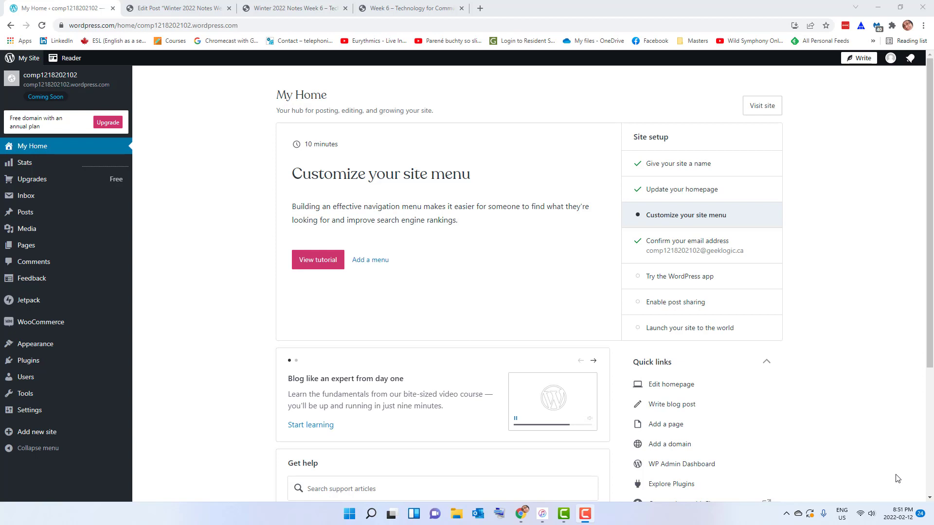
# - Open the site's Practice Page for editing and start its empty paragraph block
pyautogui.click(14, 251)
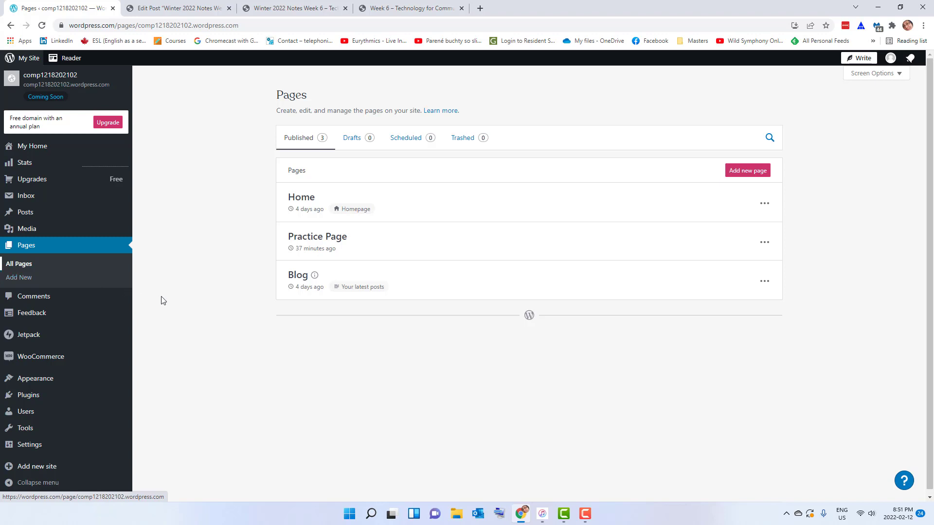
pyautogui.click(315, 242)
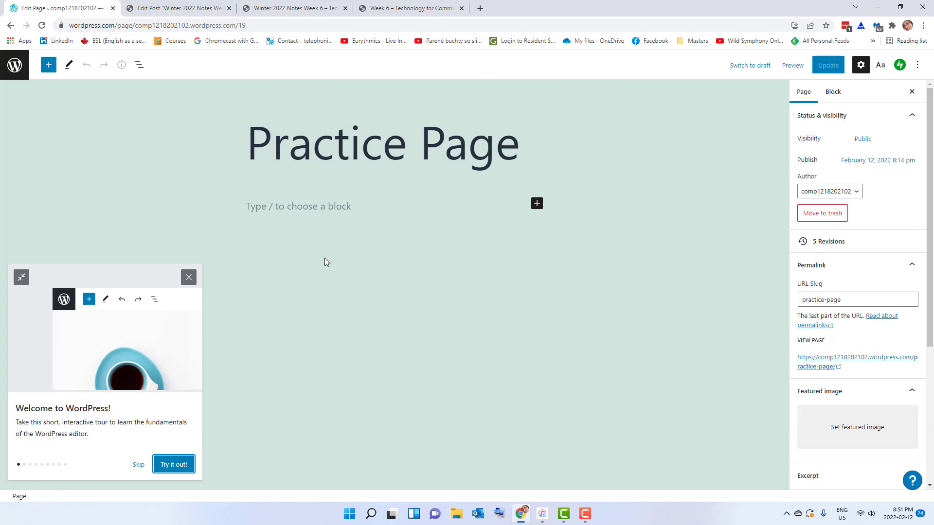
pyautogui.click(318, 201)
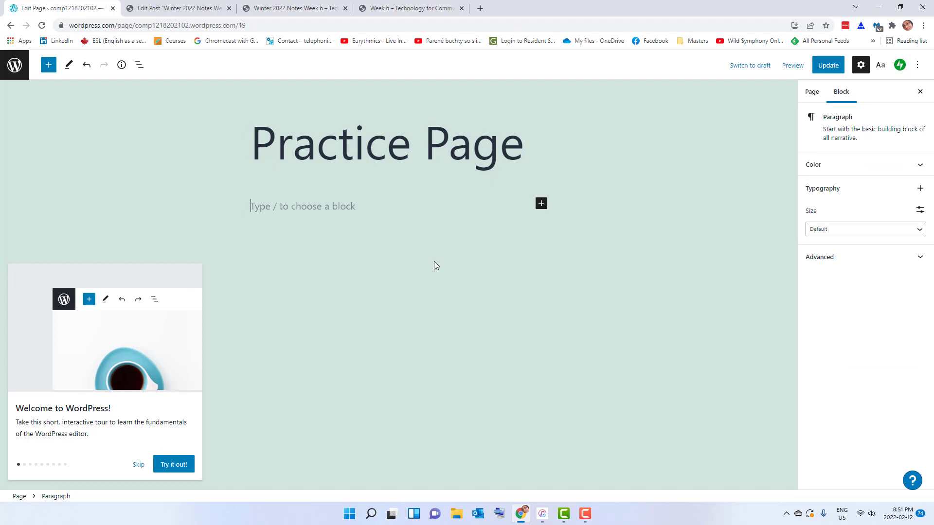
pyautogui.write('tHIS IS')
pyautogui.press('BackSpace')
pyautogui.press('BackSpace')
pyautogui.press('BackSpace')
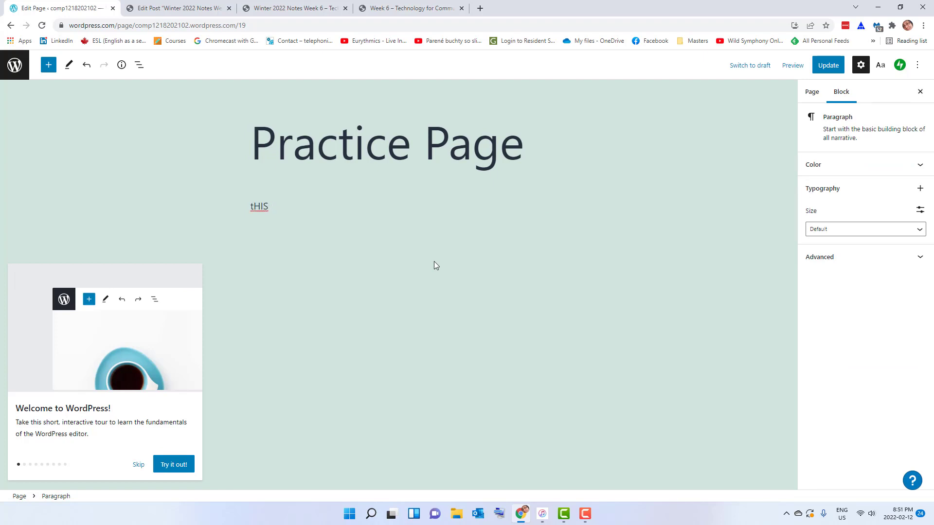
pyautogui.press('BackSpace')
pyautogui.press('BackSpace')
pyautogui.press('BackSpace')
pyautogui.press('BackSpace')
# - Write "This is my practice page." in the paragraph, correcting any misspelled word
pyautogui.press('capslock')
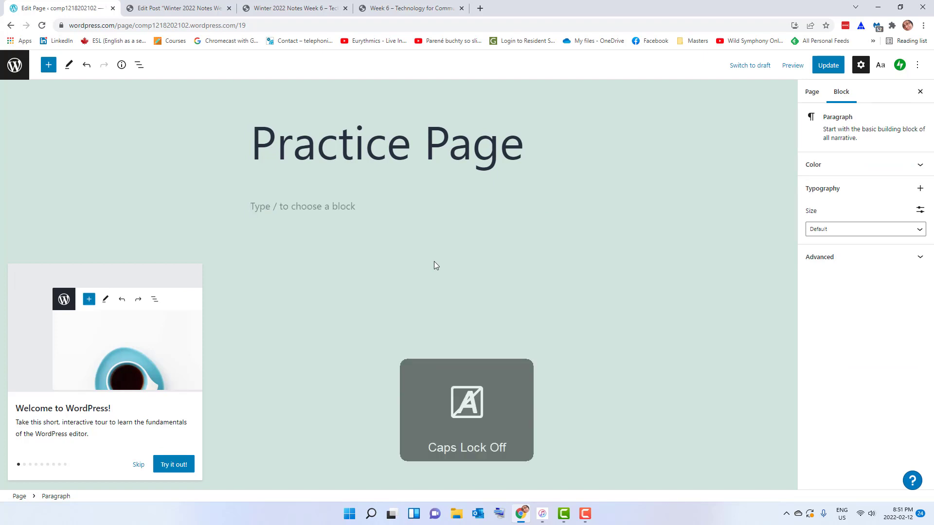
pyautogui.write('This os a')
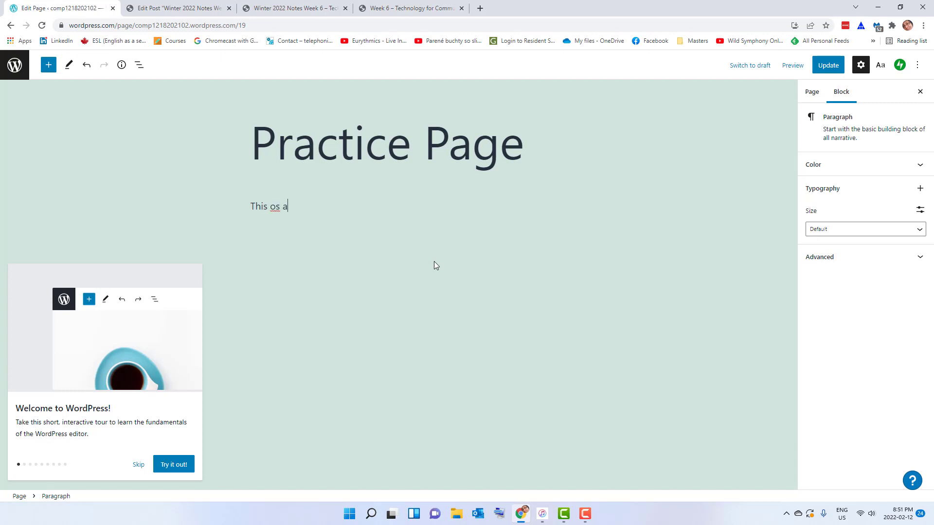
pyautogui.press('BackSpace')
pyautogui.press('BackSpace')
pyautogui.press('BackSpace')
pyautogui.press('BackSpace')
pyautogui.write('is my practicew page.')
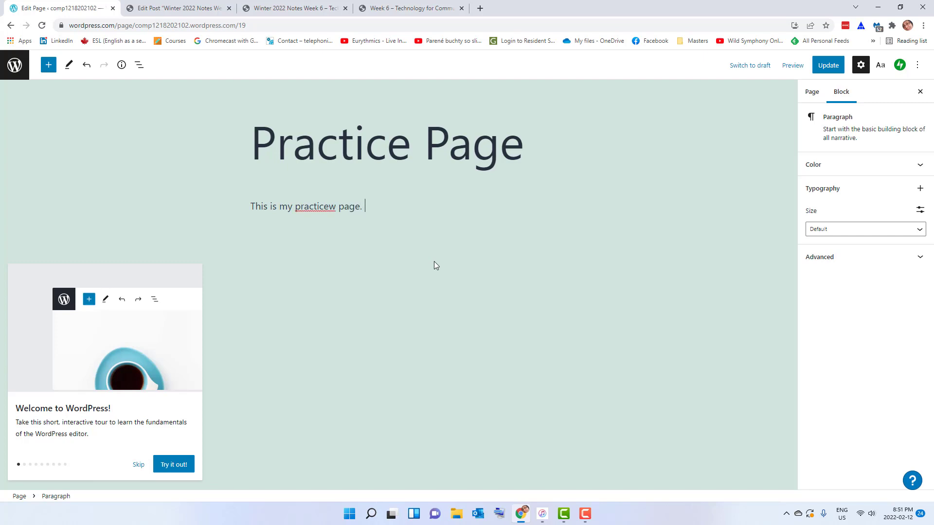
pyautogui.rightClick(326, 208)
pyautogui.click(355, 218)
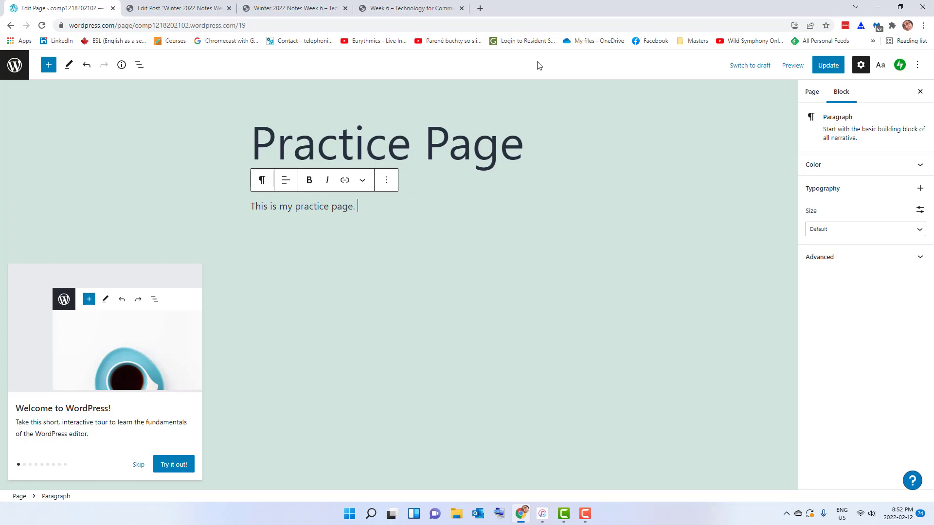
# - Search for "the star.ca" in a new browser tab and open the Toronto Star's lead article about protesters at Ambassador Bridge
pyautogui.click(481, 8)
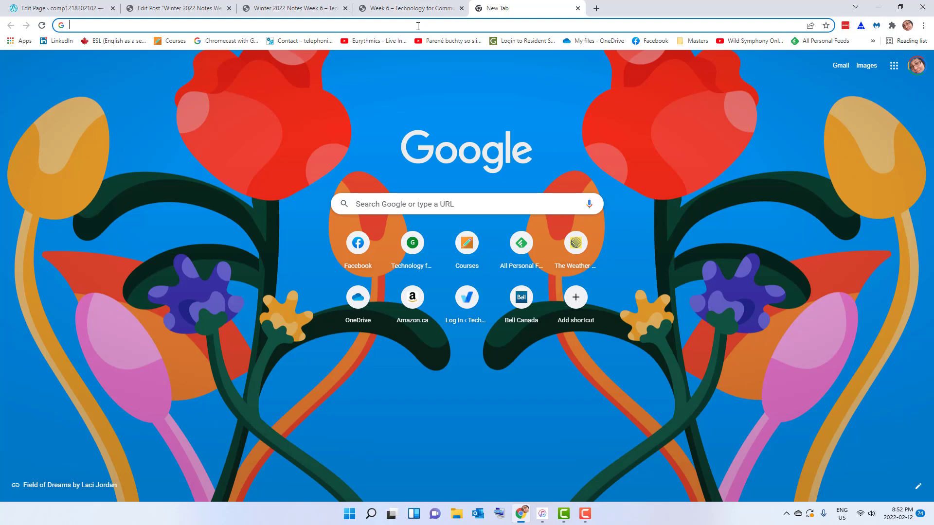
pyautogui.write('the star.c')
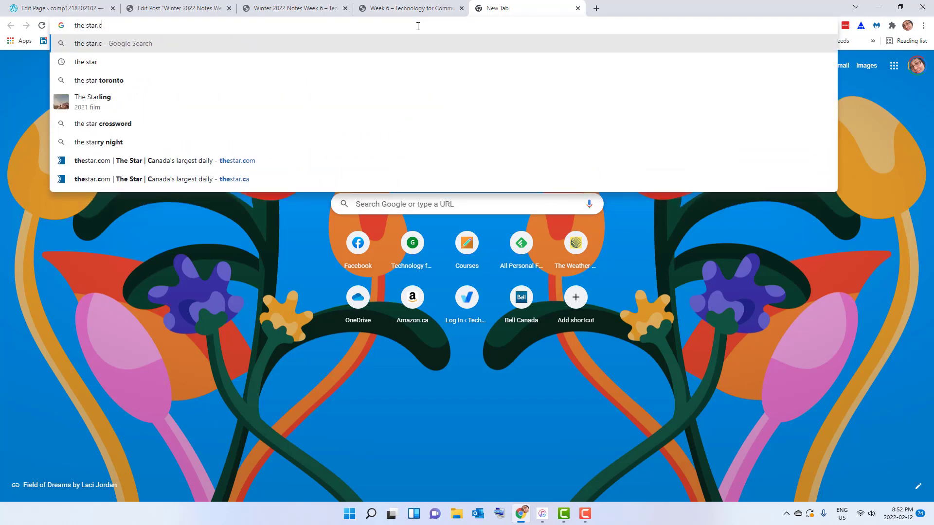
pyautogui.write('a')
pyautogui.press('Return')
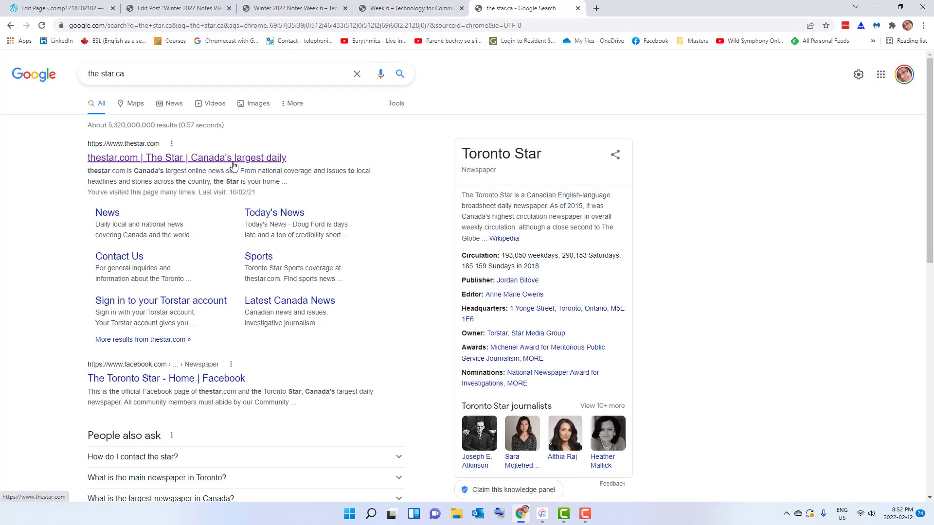
pyautogui.click(234, 166)
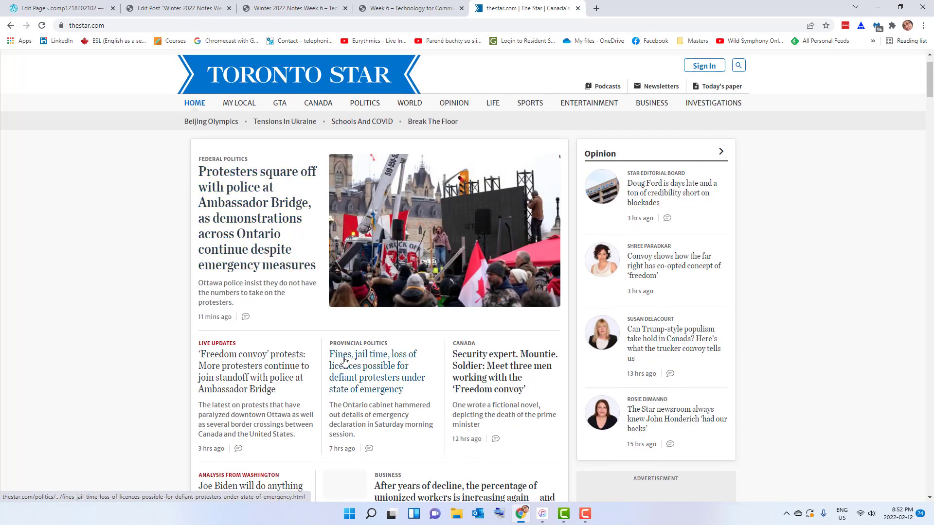
pyautogui.click(356, 317)
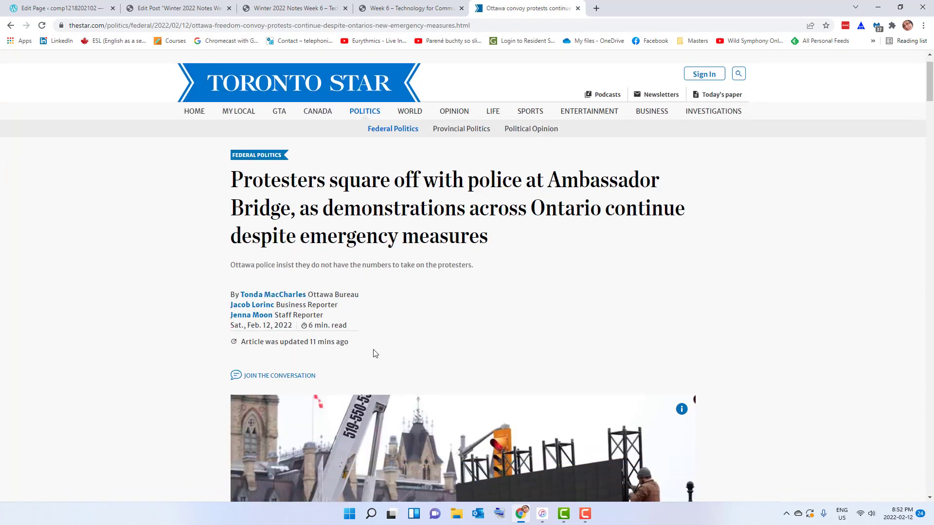
# - Copy the article's two opening paragraphs into the Practice Page below the introductory sentence
pyautogui.scroll(-10, 373, 350)
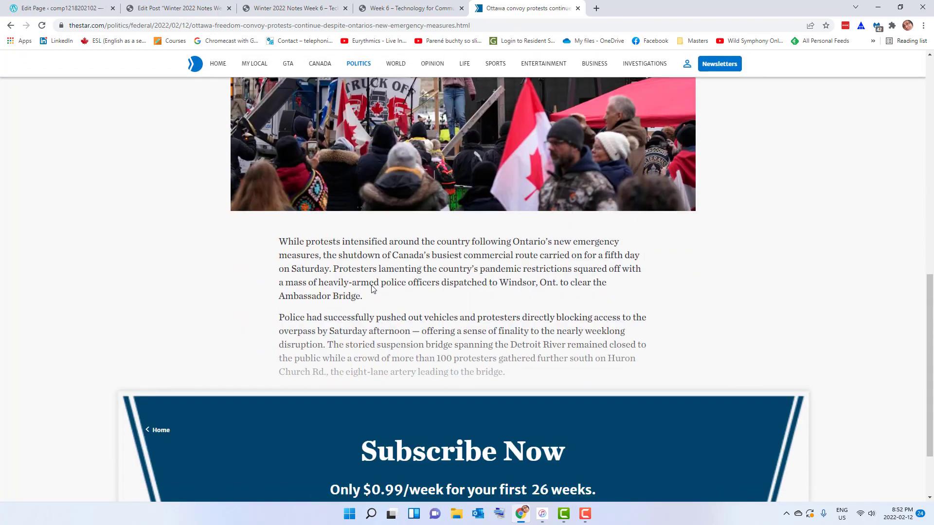
pyautogui.moveTo(246, 248); pyautogui.dragTo(255, 240)
pyautogui.click(298, 268)
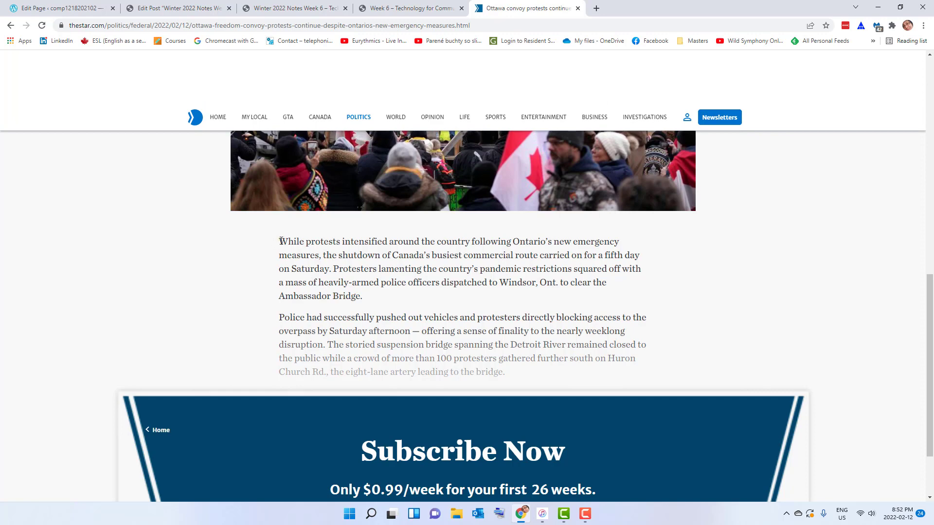
pyautogui.moveTo(280, 241); pyautogui.dragTo(506, 372)
pyautogui.hotkey('ctrl', 'c')
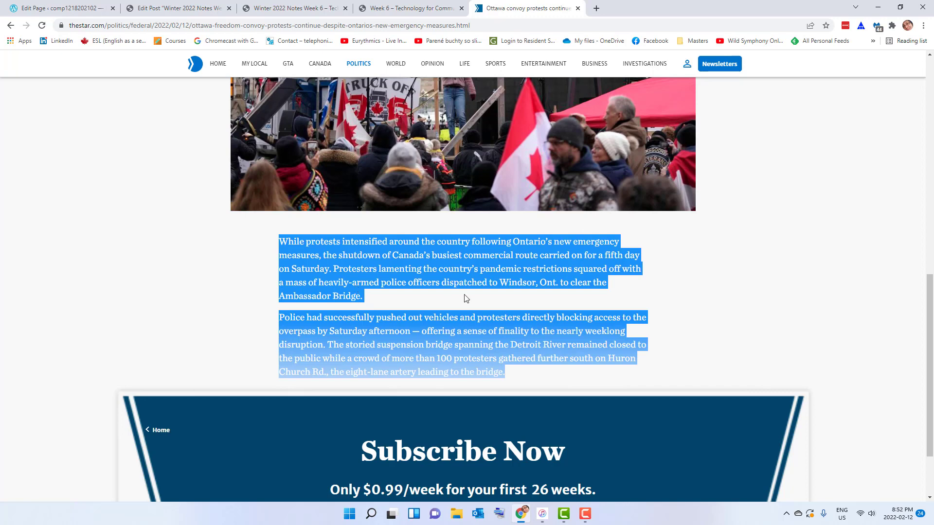
pyautogui.click(91, 7)
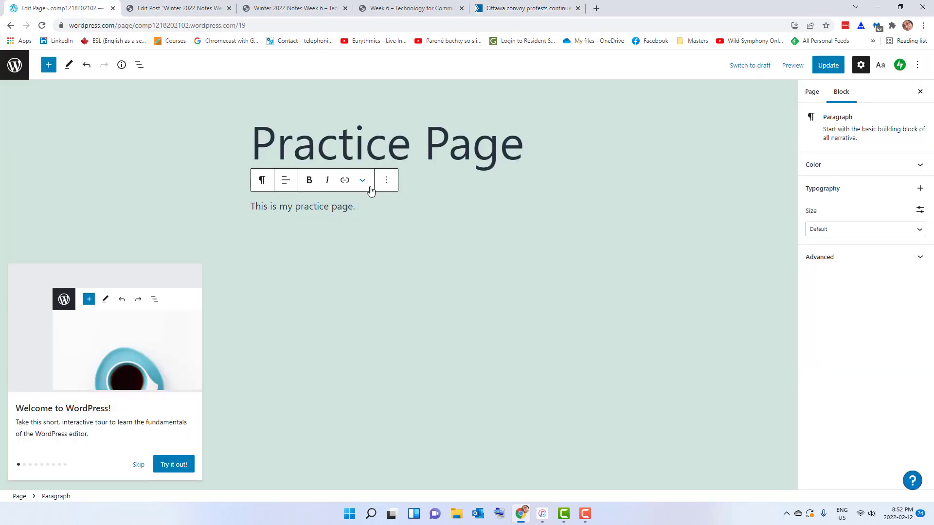
pyautogui.hotkey('ctrl', 'v')
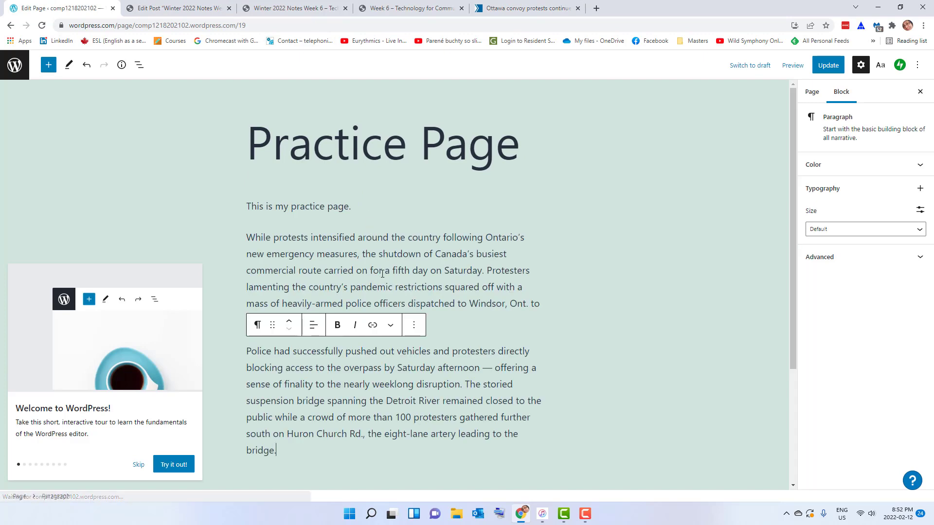
# - Add a source line reading "Sample text from" followed by the article's web address, and close the article's browser tab
pyautogui.press('Return')
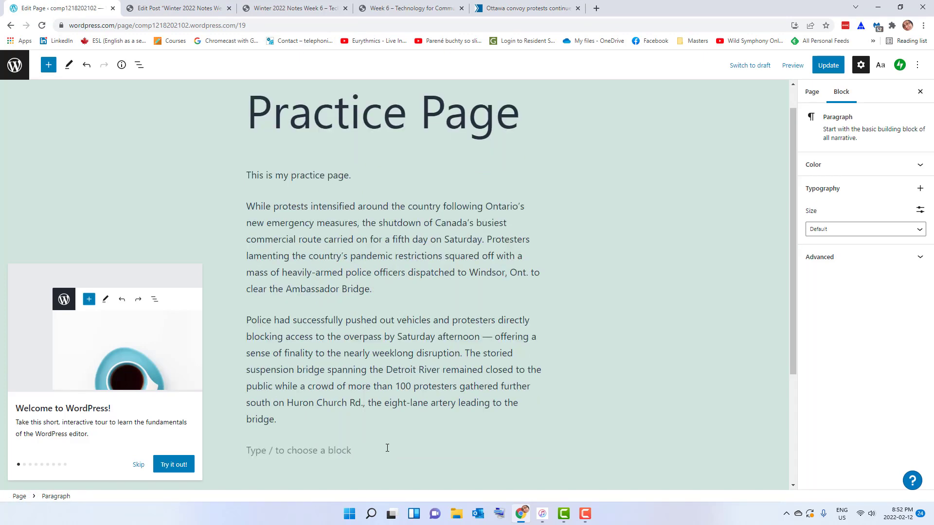
pyautogui.write('Sample t')
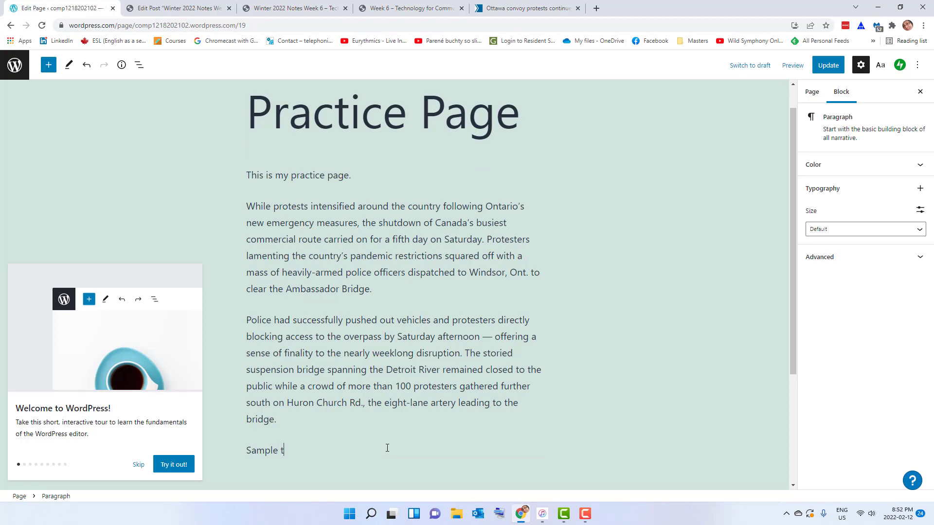
pyautogui.write('ext from')
pyautogui.click(572, 6)
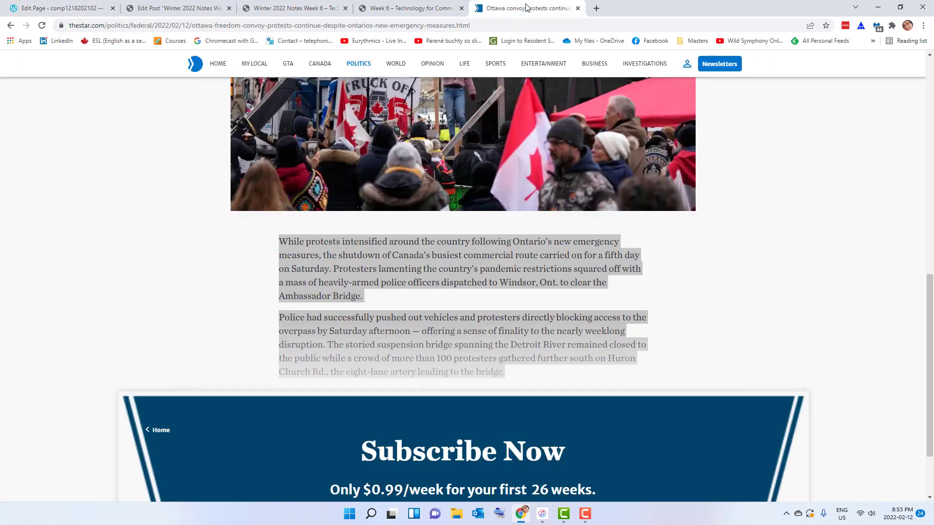
pyautogui.click(287, 24)
pyautogui.hotkey('ctrl', 'c')
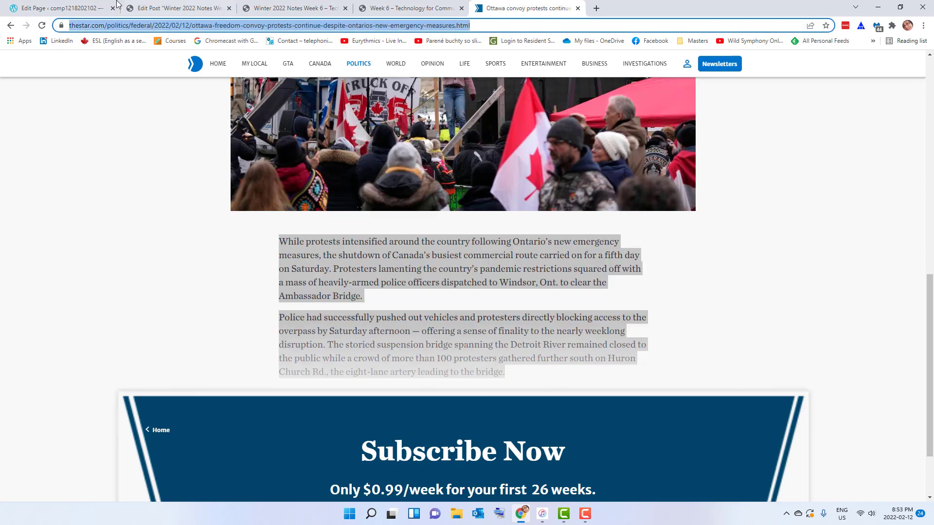
pyautogui.click(50, 7)
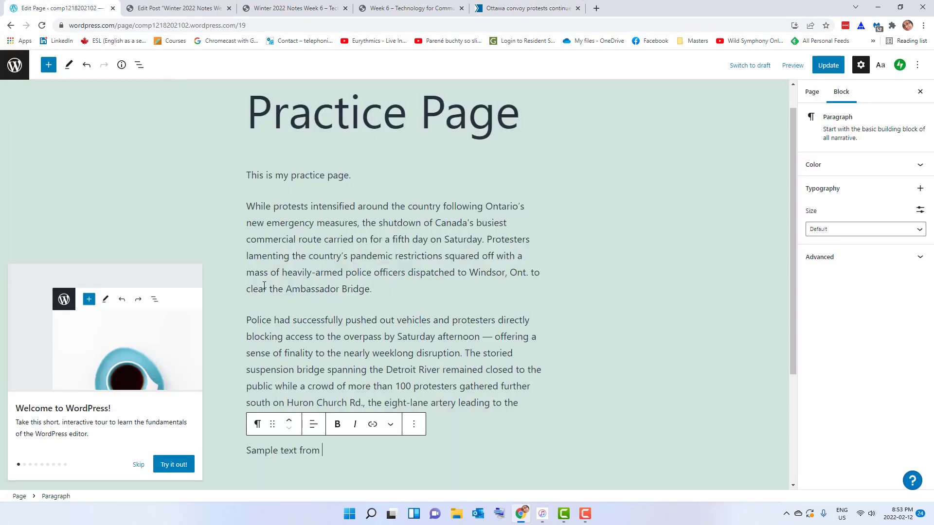
pyautogui.hotkey('ctrl', 'v')
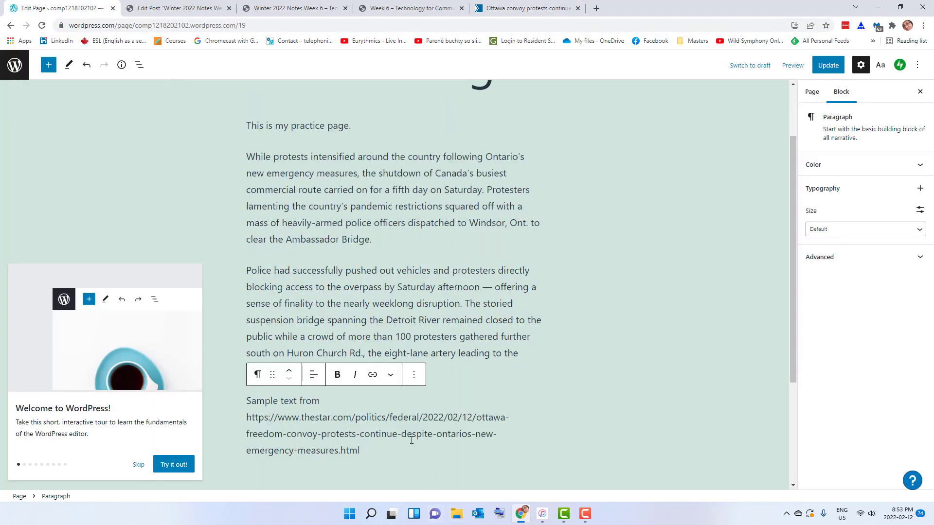
pyautogui.press('Return')
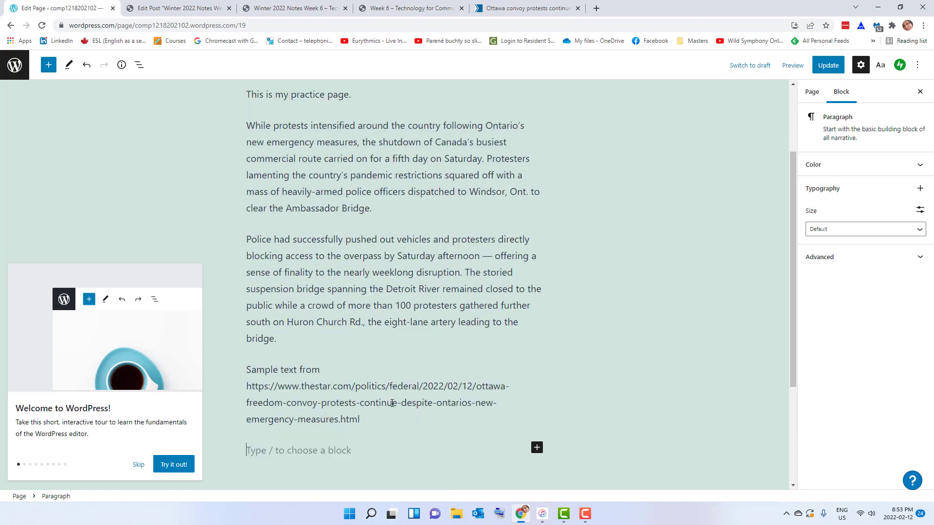
pyautogui.scroll(2, 392, 403)
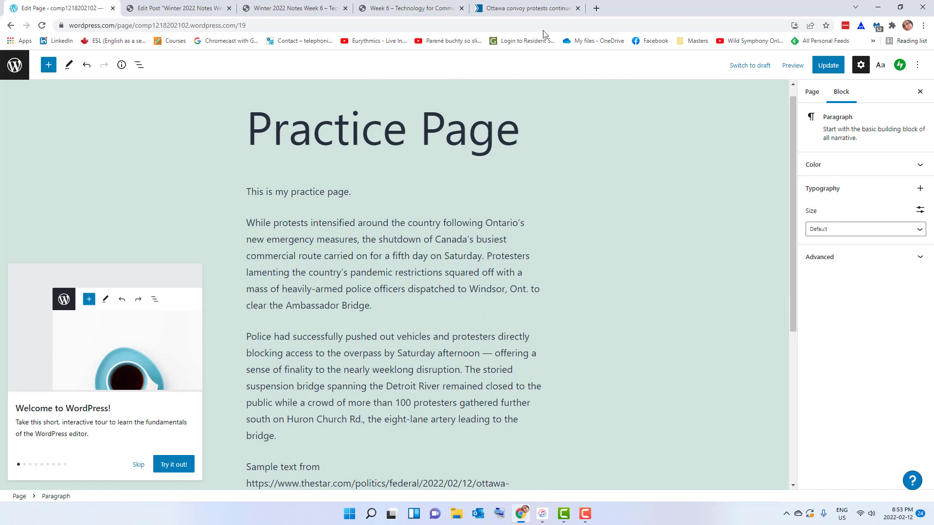
pyautogui.click(577, 8)
# - Select the page's paragraphs one by one to examine how the text is divided into separate blocks
pyautogui.scroll(-3, 431, 443)
pyautogui.scroll(1, 432, 446)
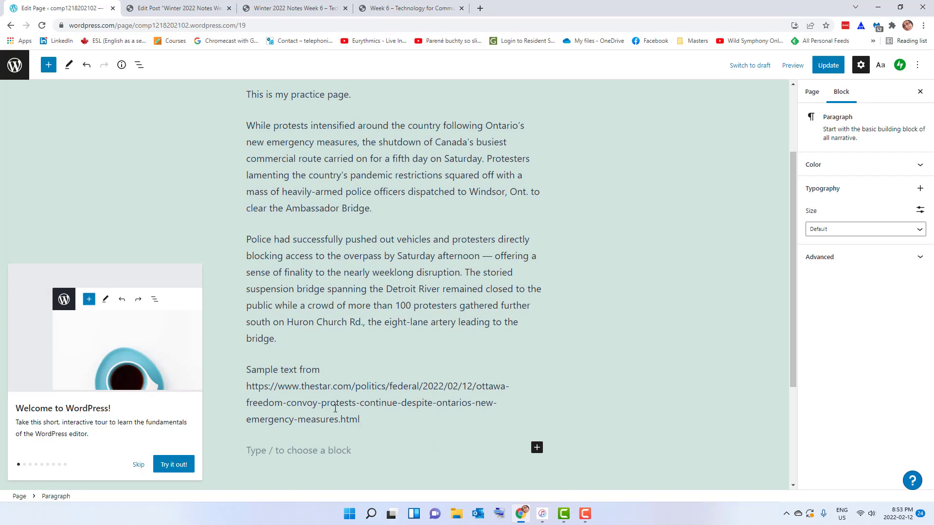
pyautogui.scroll(2, 335, 409)
pyautogui.scroll(-1, 335, 409)
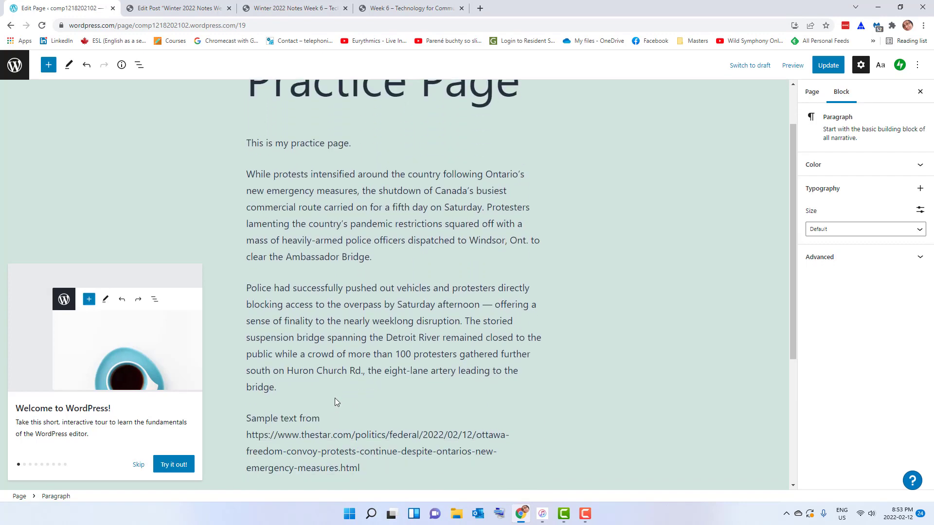
pyautogui.click(316, 143)
pyautogui.click(313, 175)
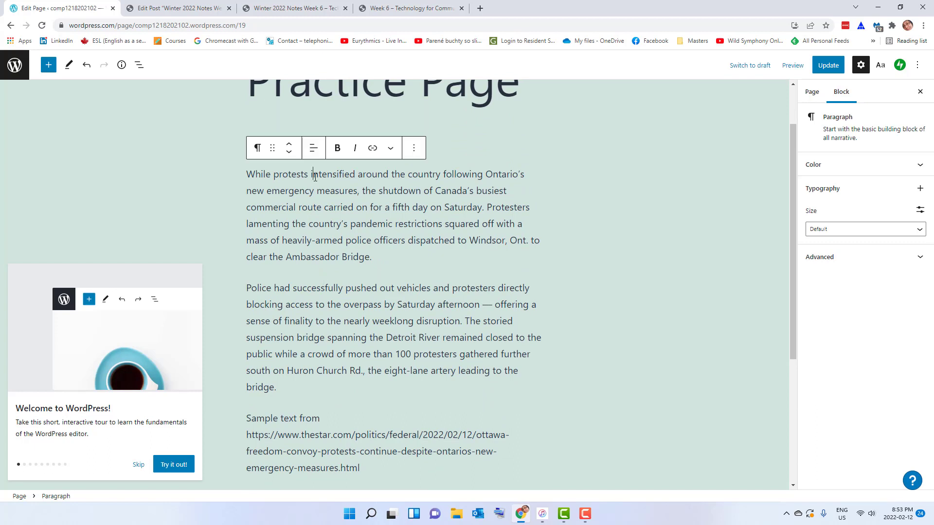
pyautogui.click(306, 289)
pyautogui.click(300, 418)
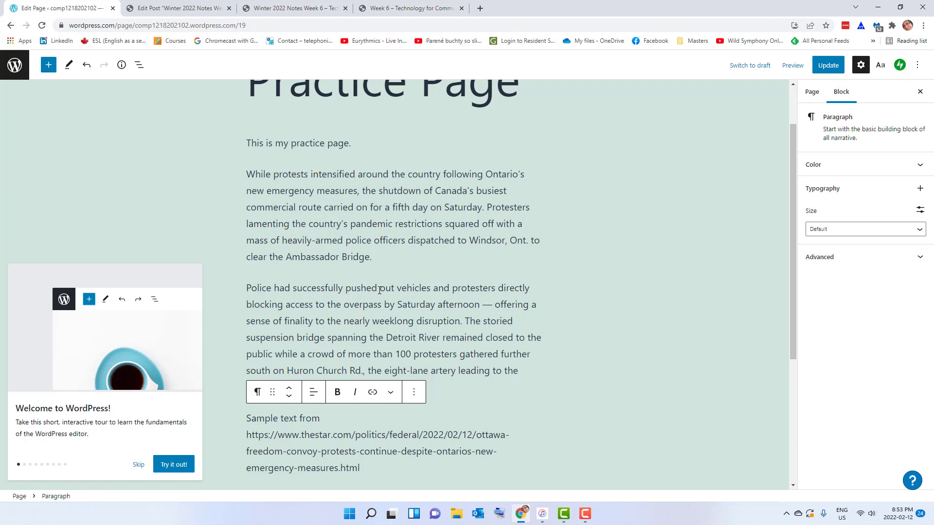
pyautogui.click(378, 174)
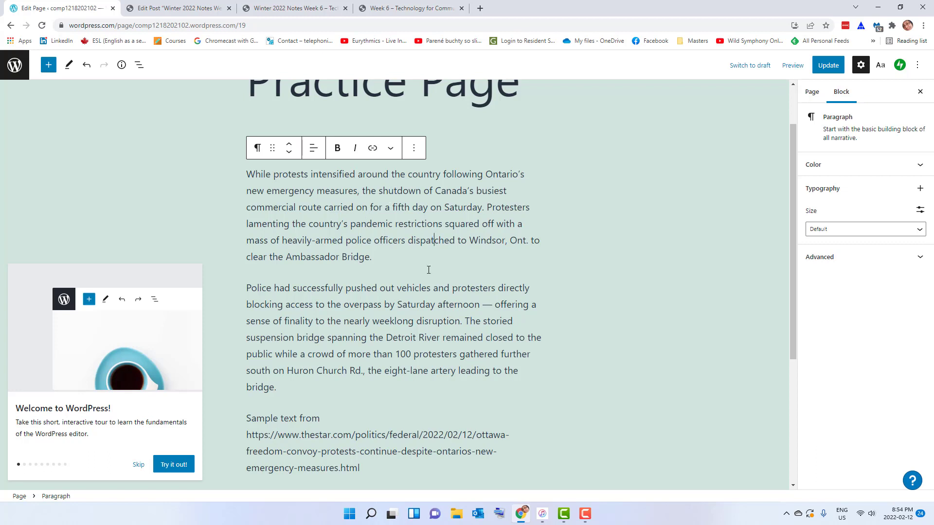
pyautogui.click(389, 321)
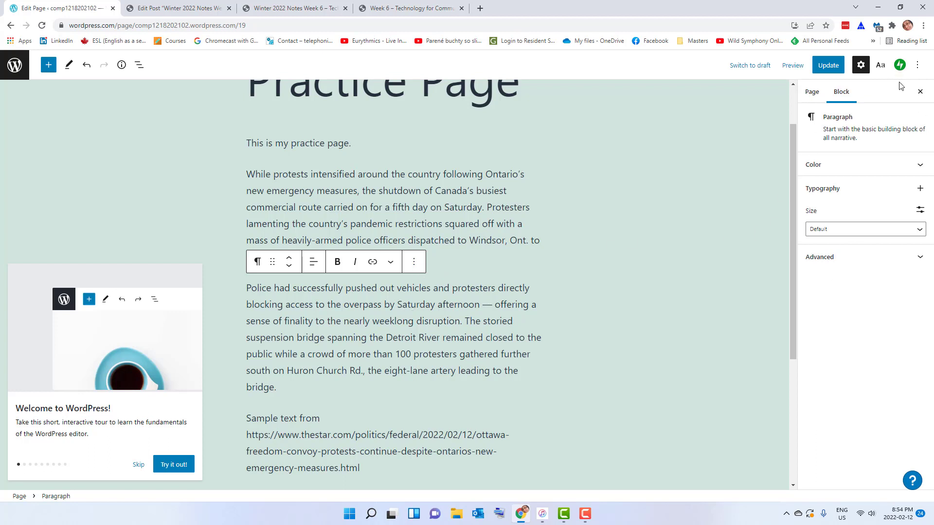
# - Hide and show the block settings again, and check the block type of the two article paragraphs
pyautogui.click(862, 65)
pyautogui.click(862, 65)
pyautogui.click(343, 330)
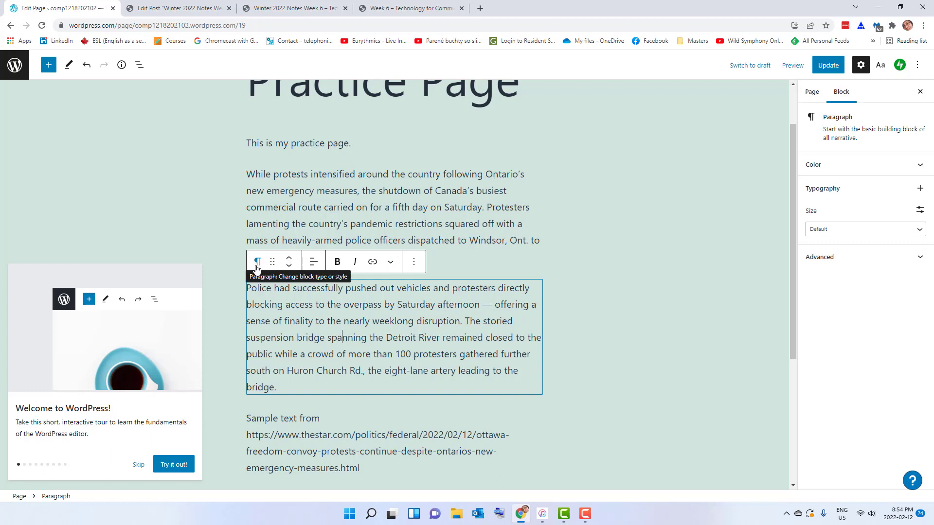
pyautogui.click(319, 192)
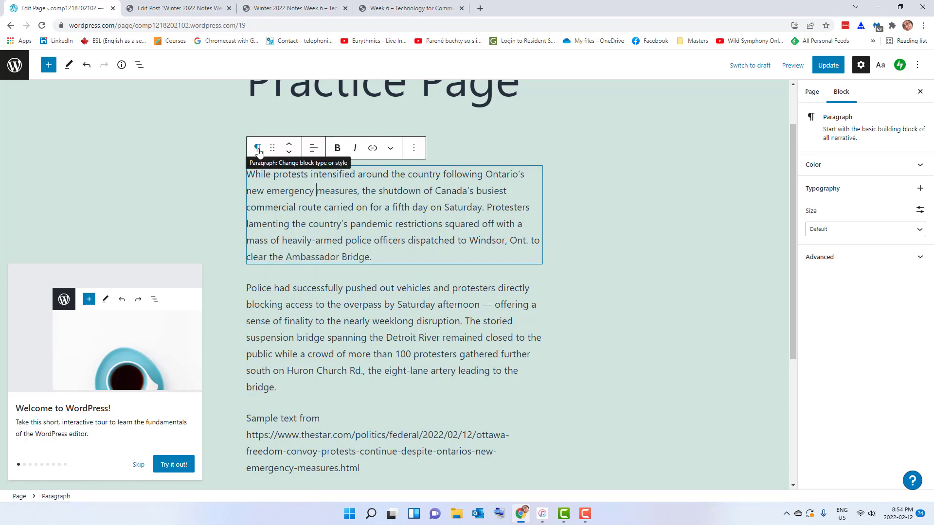
pyautogui.scroll(1, 323, 242)
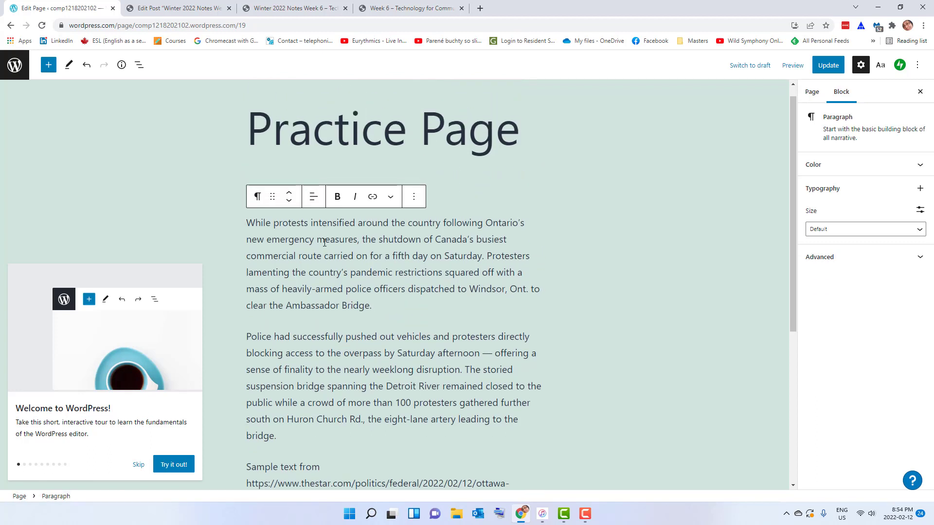
# - Give the first article paragraph white text on a black background
pyautogui.scroll(-2, 322, 268)
pyautogui.click(321, 273)
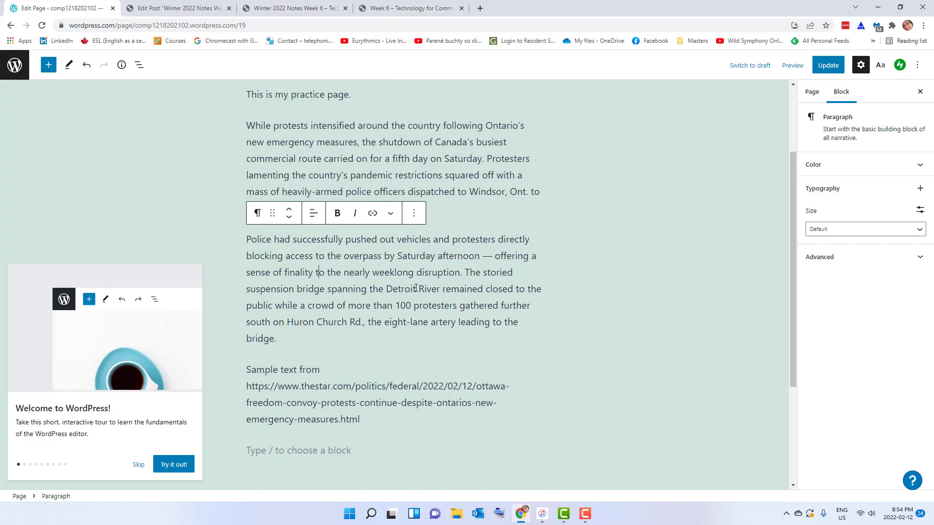
pyautogui.click(384, 151)
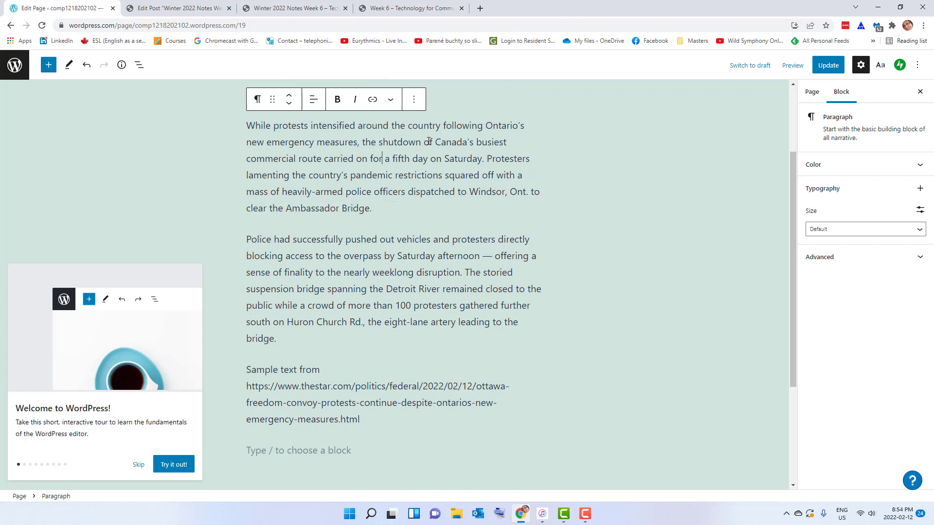
pyautogui.scroll(1, 428, 141)
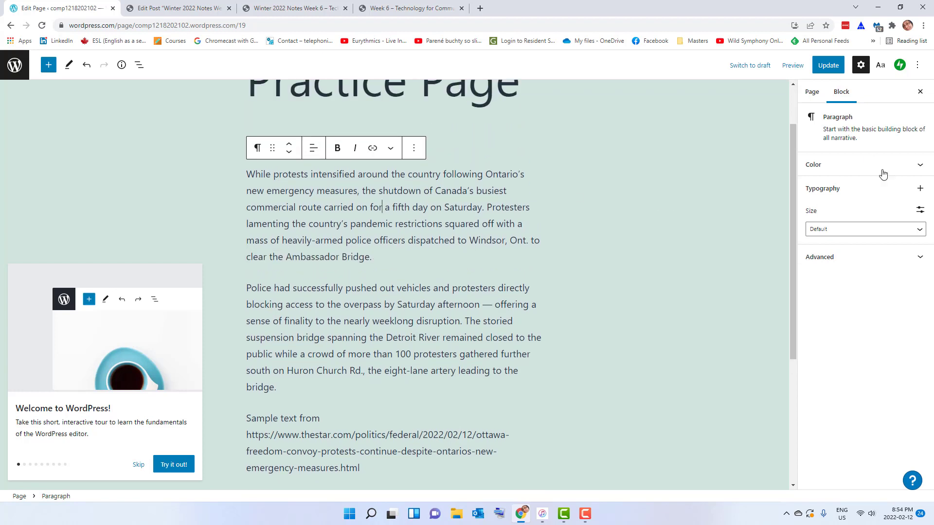
pyautogui.click(920, 166)
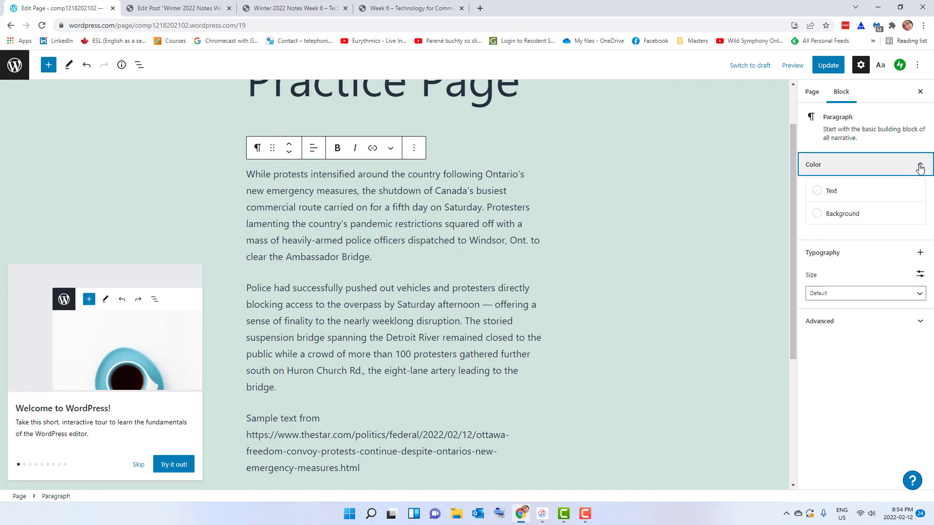
pyautogui.click(863, 193)
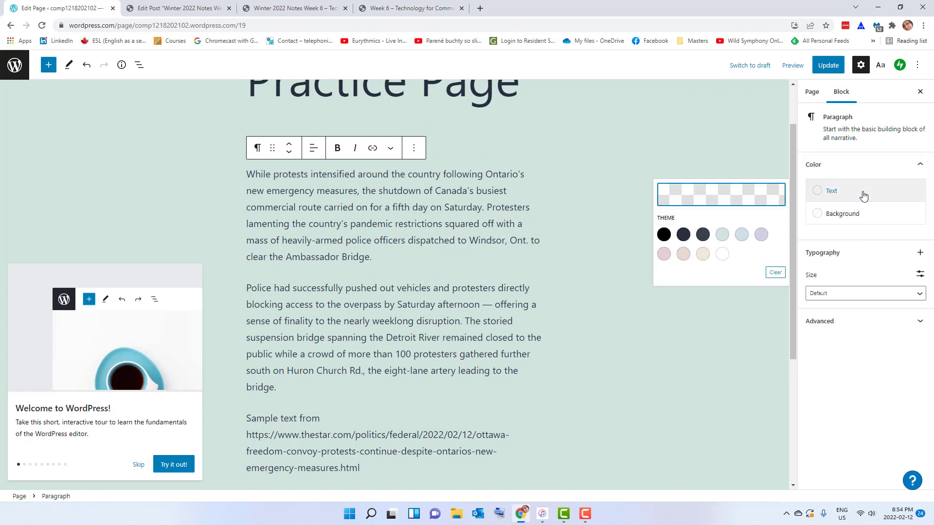
pyautogui.click(722, 253)
pyautogui.click(829, 217)
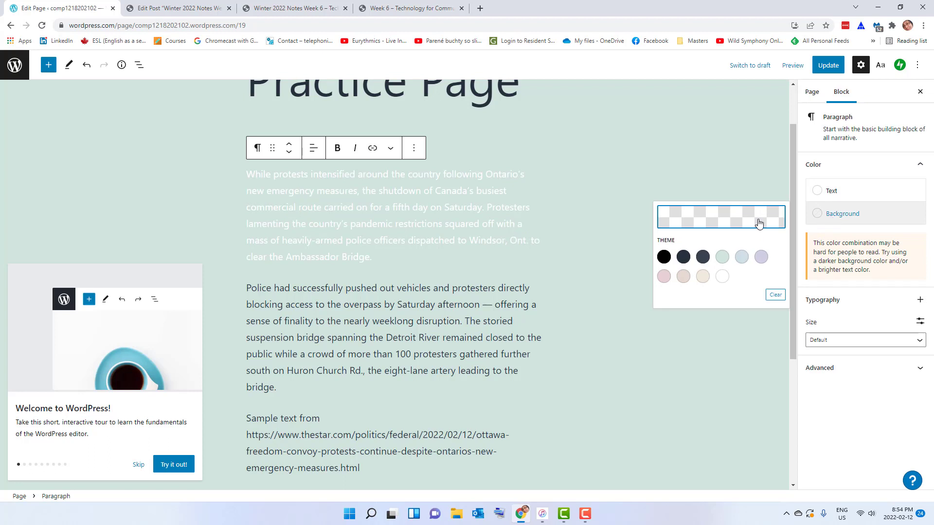
pyautogui.click(664, 257)
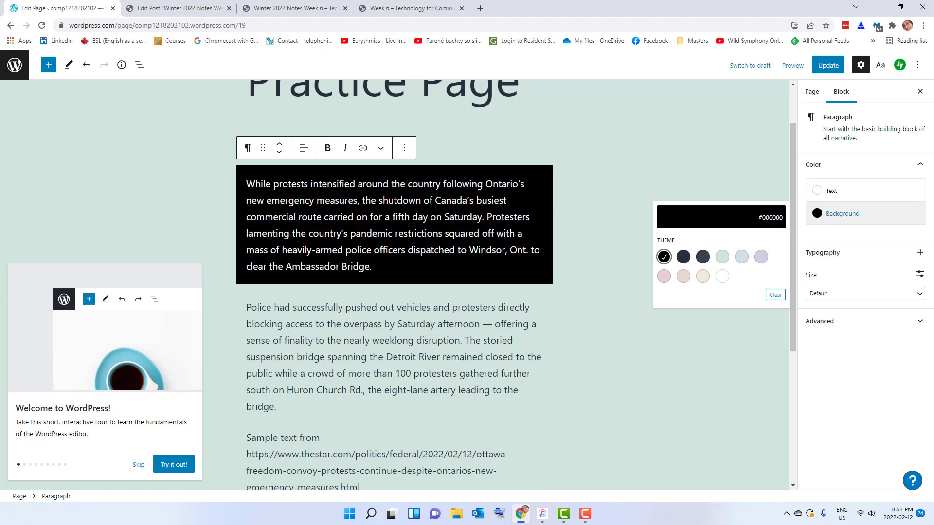
pyautogui.click(393, 201)
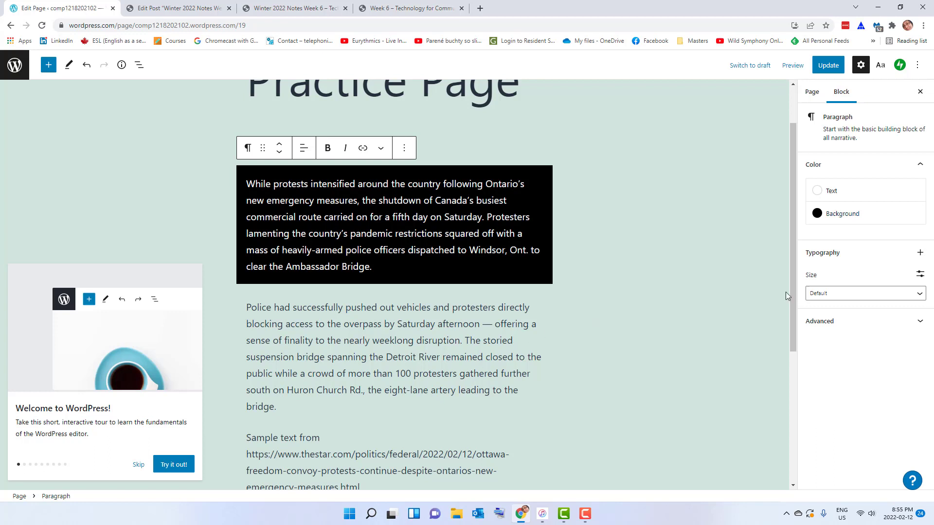
# - Set the second article paragraph's text color to white and its background to the theme's pink, #E4D1D1
pyautogui.click(373, 342)
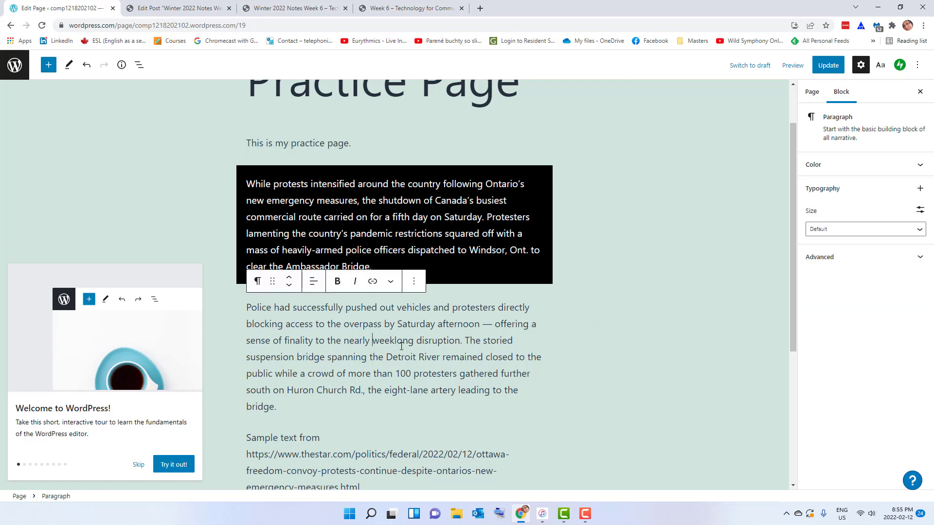
pyautogui.click(912, 165)
pyautogui.click(869, 197)
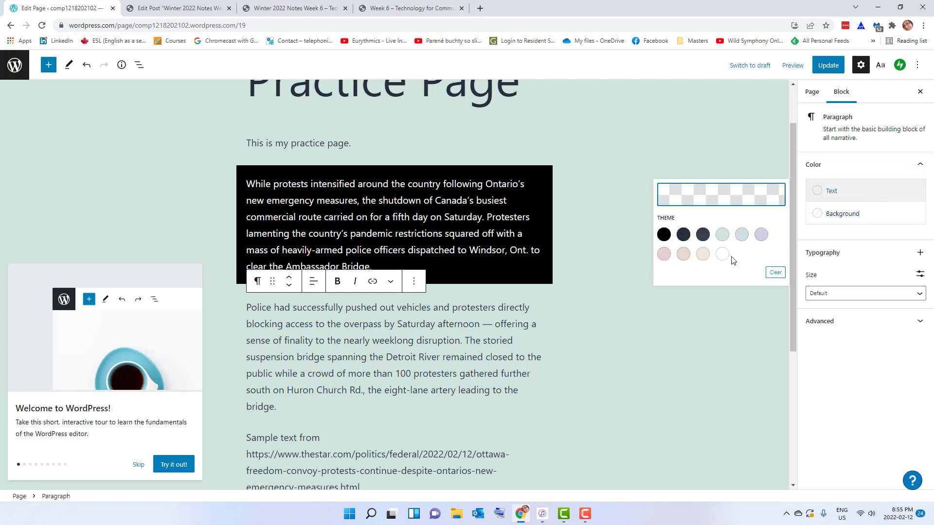
pyautogui.click(722, 253)
pyautogui.click(853, 218)
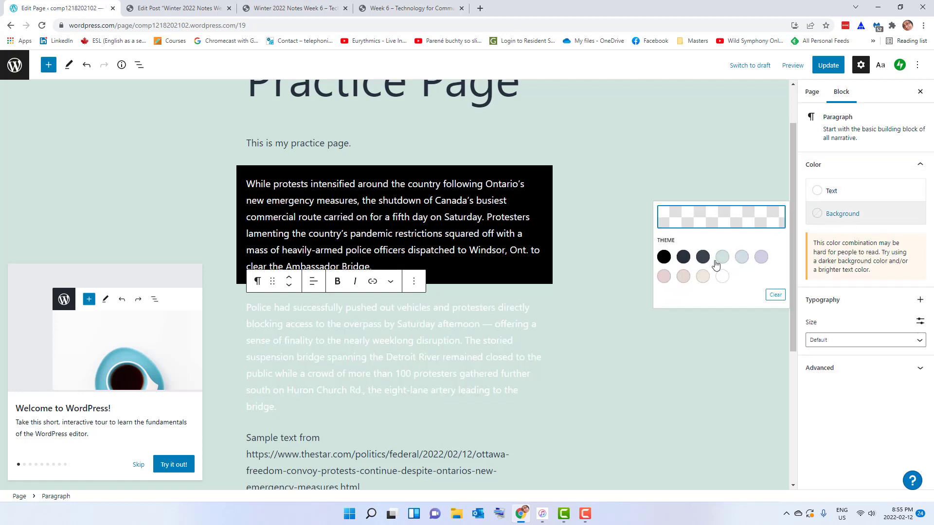
pyautogui.click(663, 276)
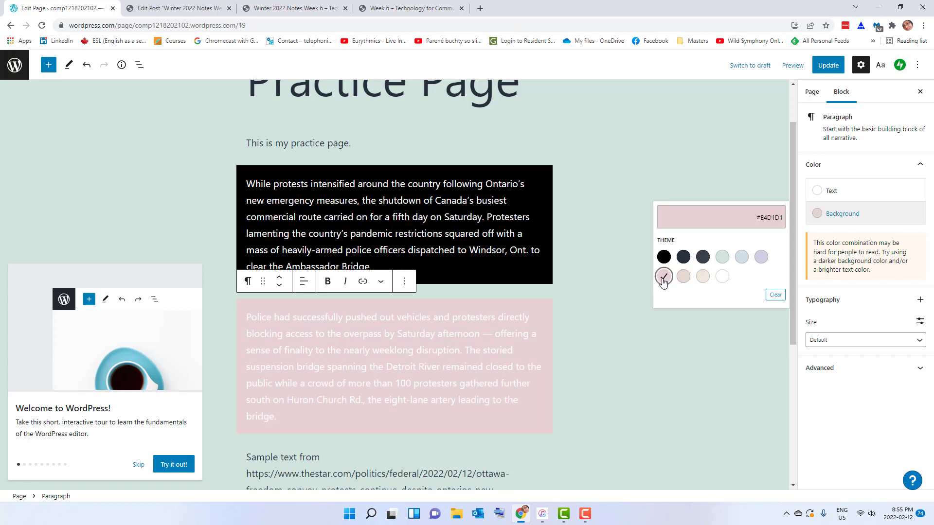
# - Change the text color of the pink paragraph to black
pyautogui.click(853, 191)
pyautogui.click(664, 235)
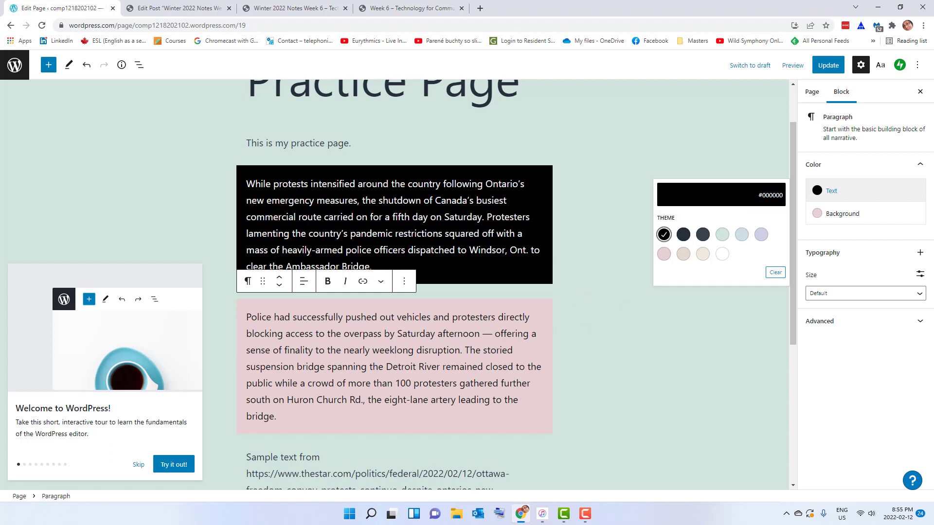
pyautogui.click(443, 334)
# - Select the black, pink and source-line paragraphs in turn to compare each block's own color settings
pyautogui.scroll(-1, 433, 389)
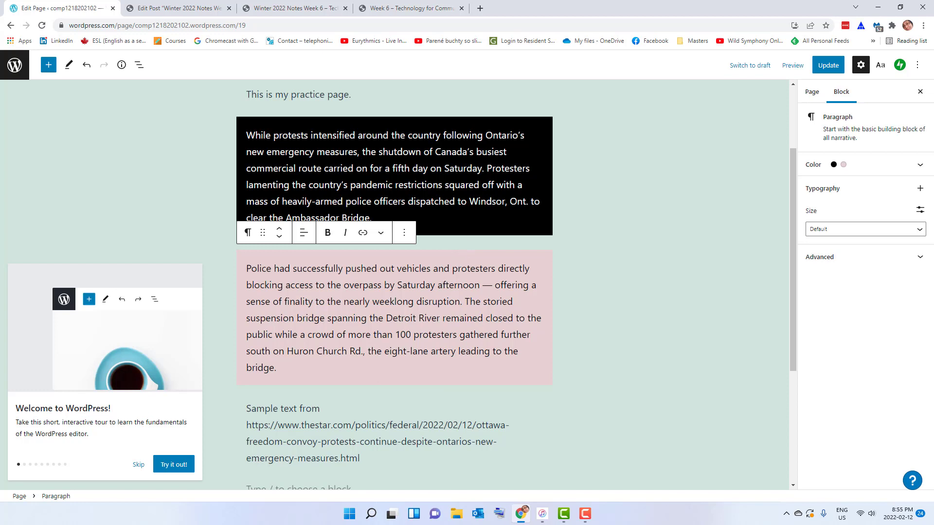
pyautogui.click(493, 201)
pyautogui.scroll(1, 492, 201)
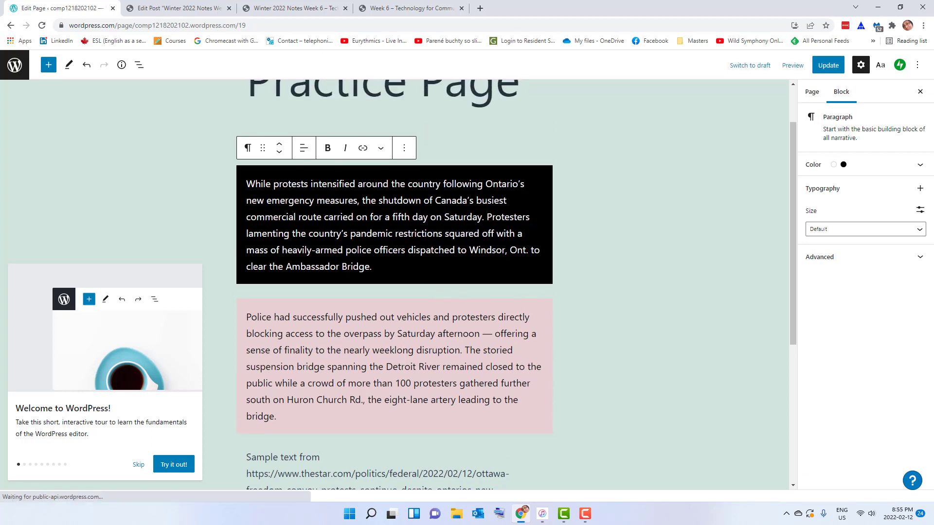
pyautogui.click(437, 270)
pyautogui.click(417, 331)
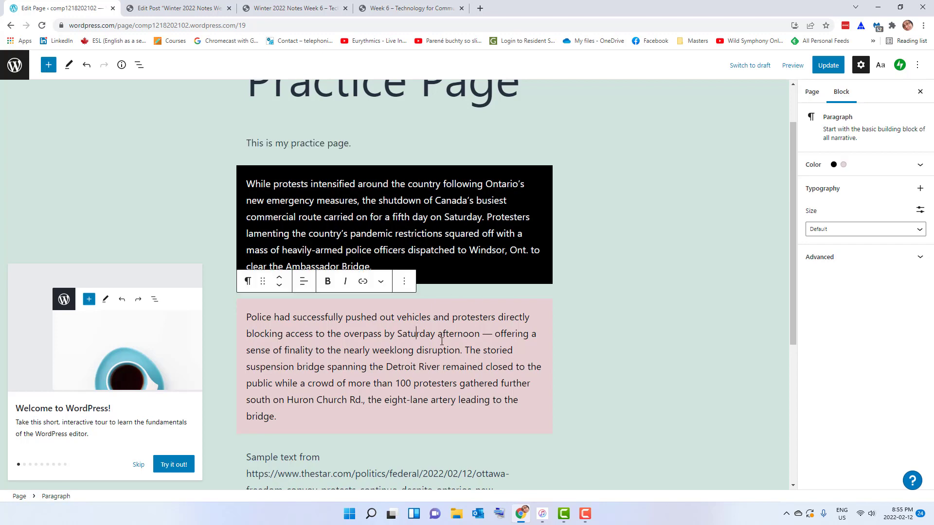
pyautogui.scroll(-2, 442, 342)
pyautogui.click(403, 376)
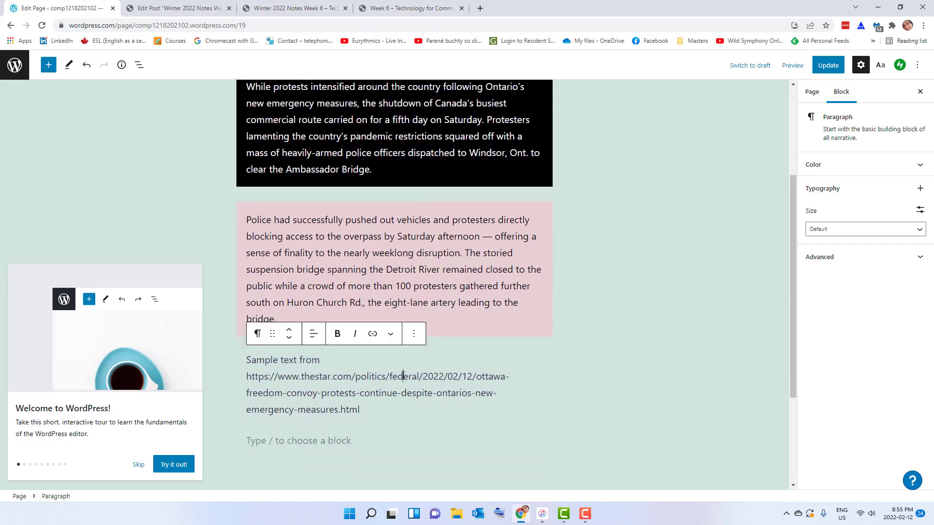
pyautogui.click(425, 281)
pyautogui.scroll(3, 422, 270)
pyautogui.click(423, 266)
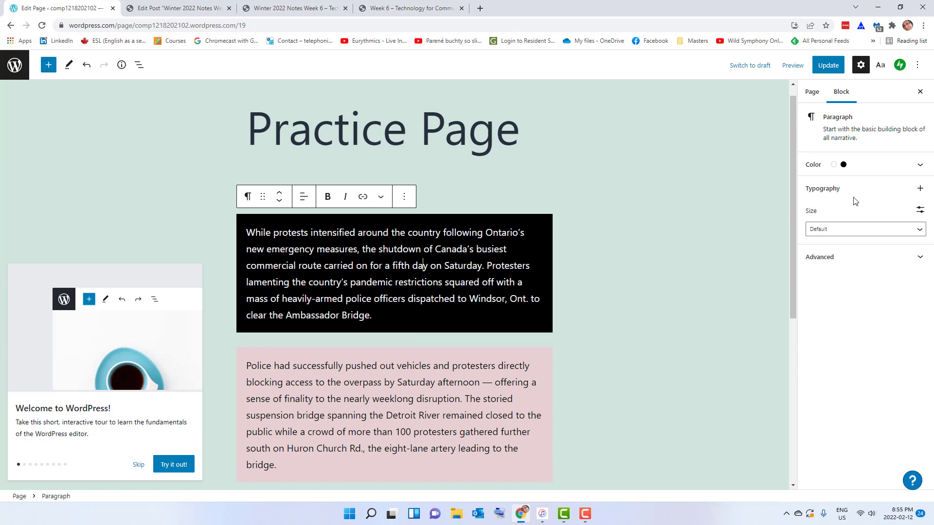
pyautogui.scroll(-5, 777, 283)
pyautogui.scroll(3, 535, 284)
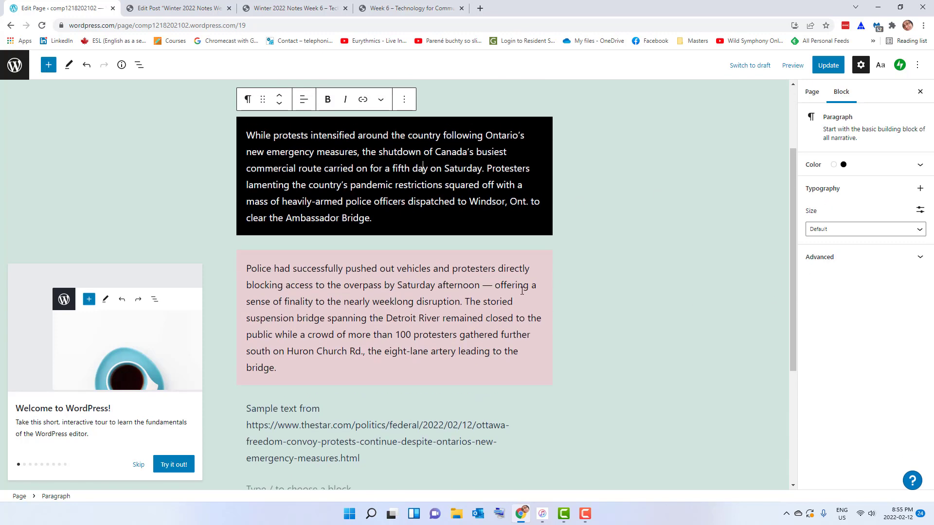
# - Try the Gigantic and Normal font sizes on the pink paragraph and settle on Extra small
pyautogui.click(384, 300)
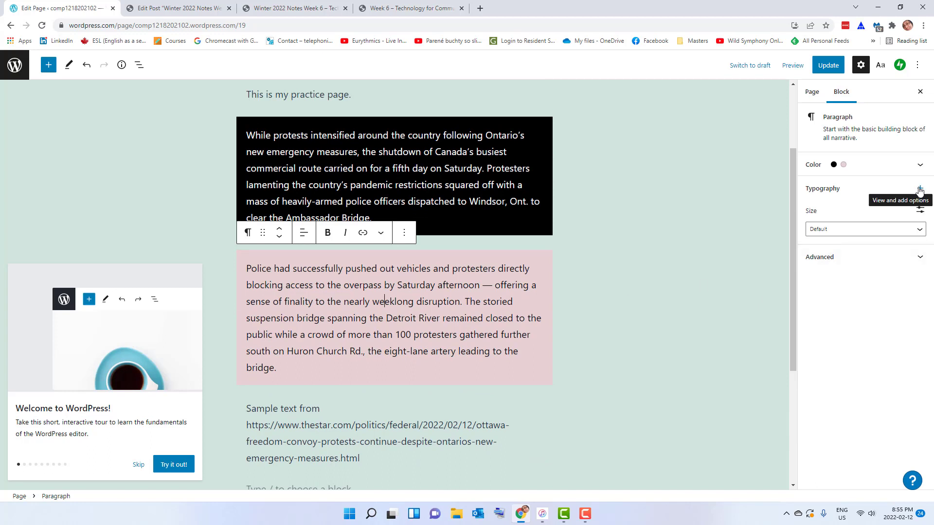
pyautogui.click(916, 234)
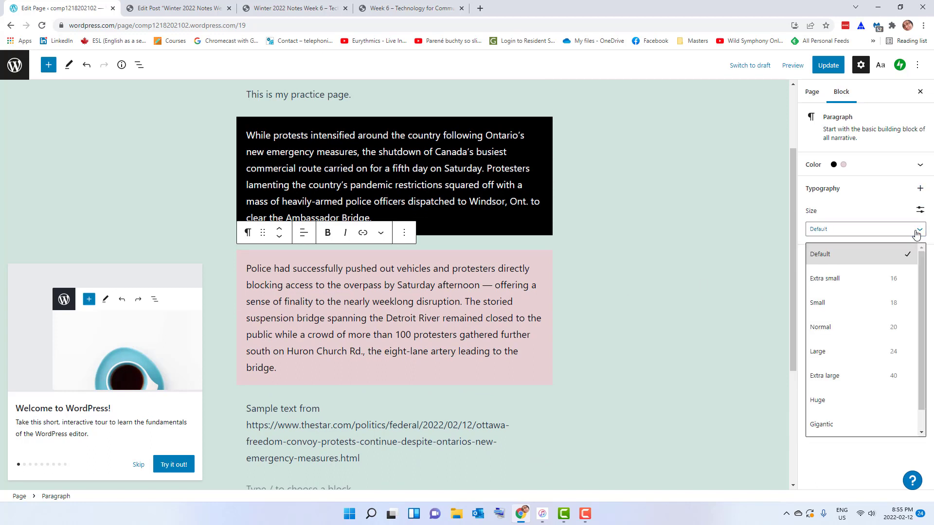
pyautogui.click(851, 282)
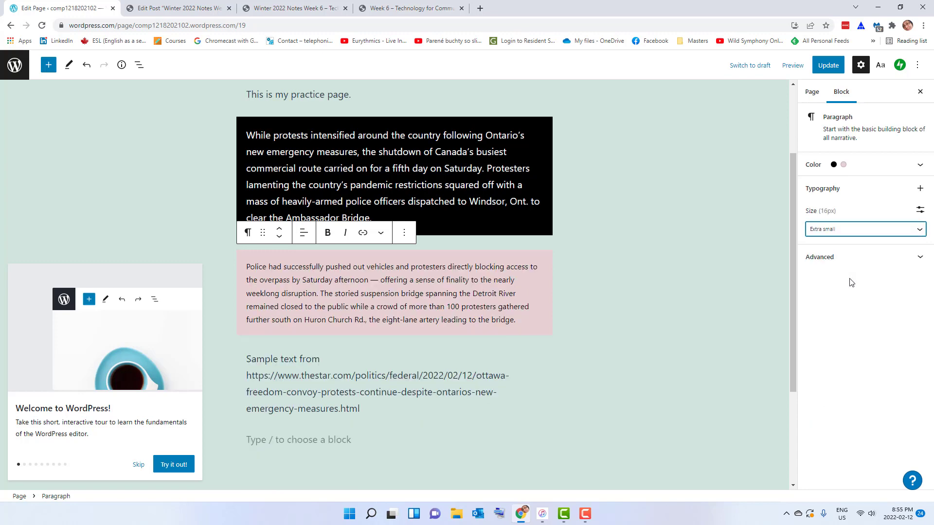
pyautogui.click(850, 235)
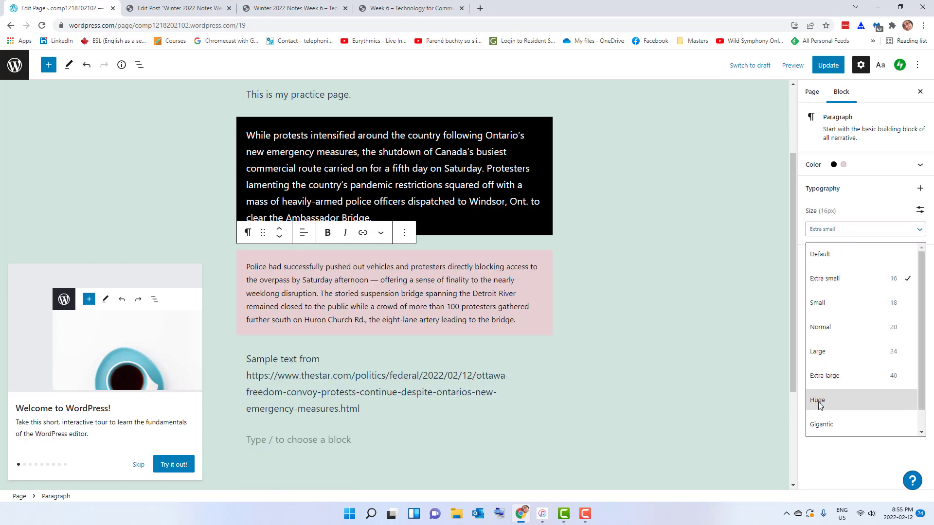
pyautogui.click(823, 424)
pyautogui.click(847, 229)
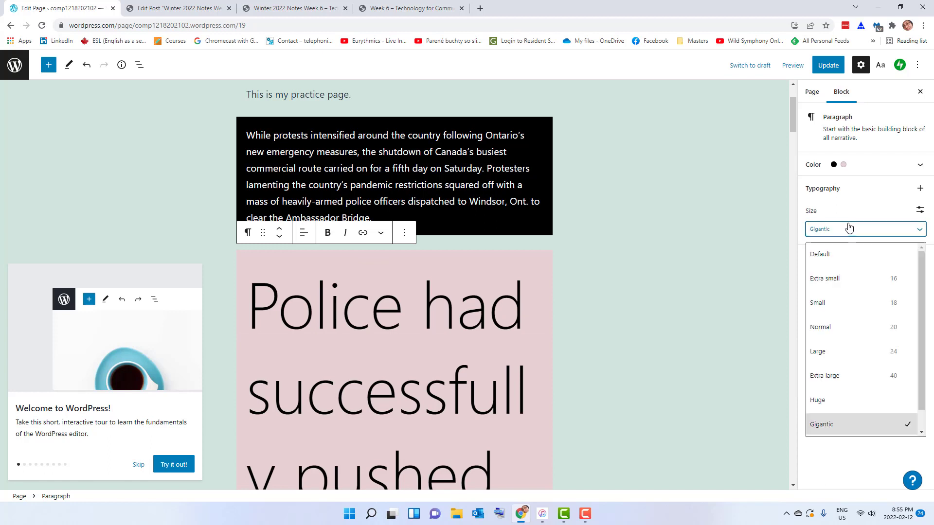
pyautogui.click(850, 327)
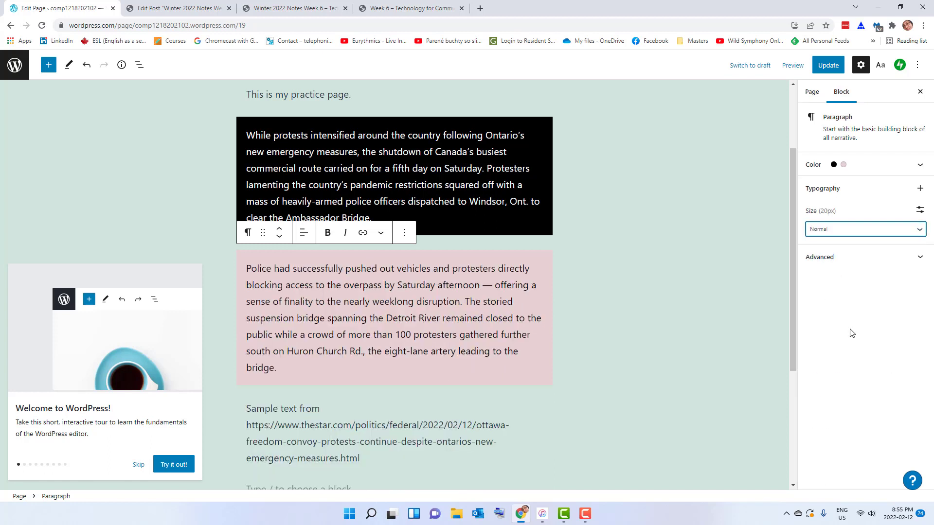
pyautogui.click(868, 231)
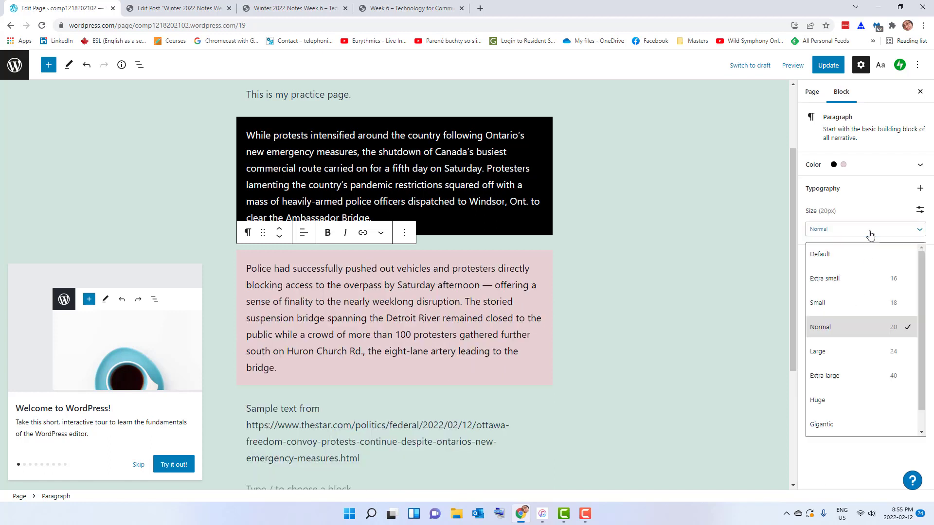
pyautogui.click(859, 277)
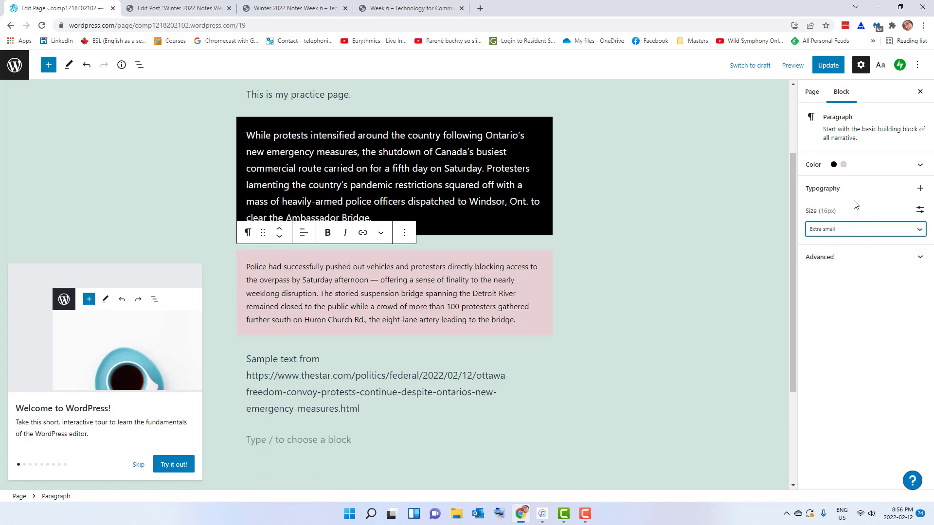
# - Add the Appearance typography option to the pink paragraph, trying Thin before setting it to Bold
pyautogui.click(921, 189)
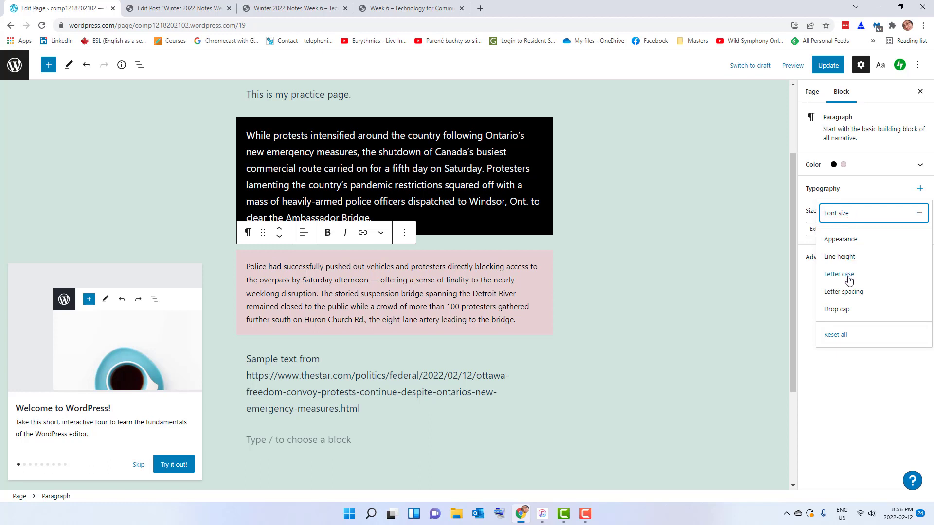
pyautogui.click(848, 243)
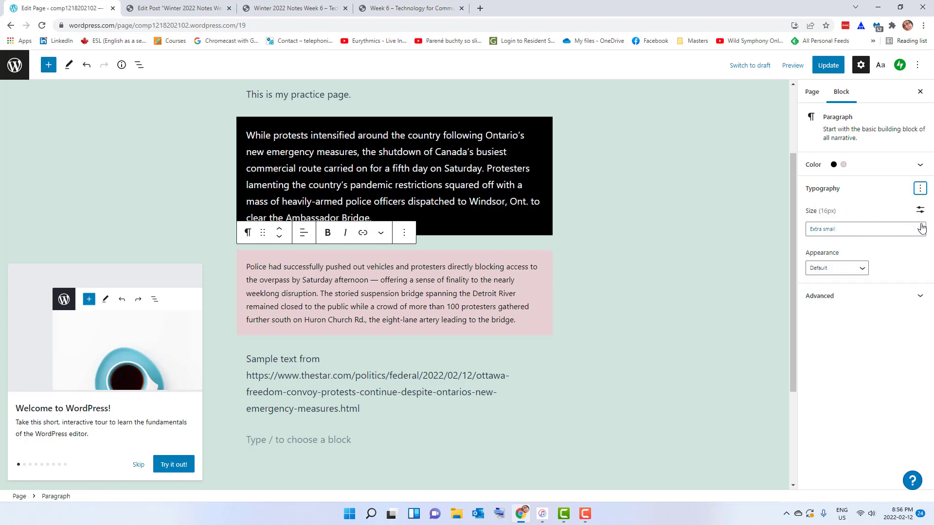
pyautogui.click(861, 267)
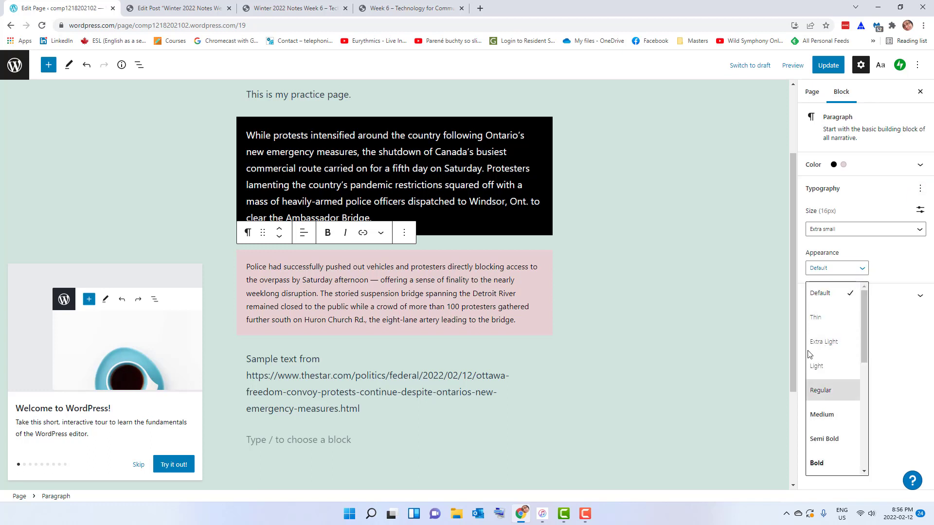
pyautogui.click(824, 320)
pyautogui.click(822, 273)
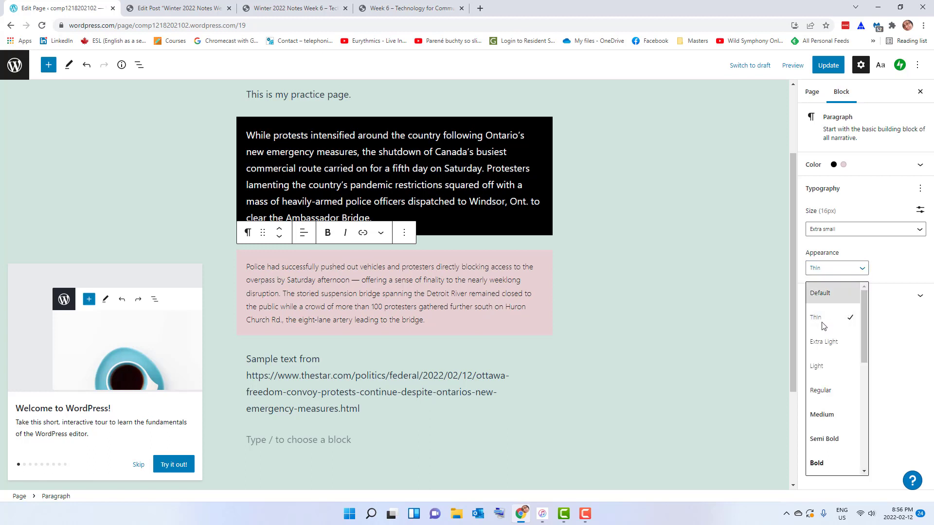
pyautogui.click(834, 466)
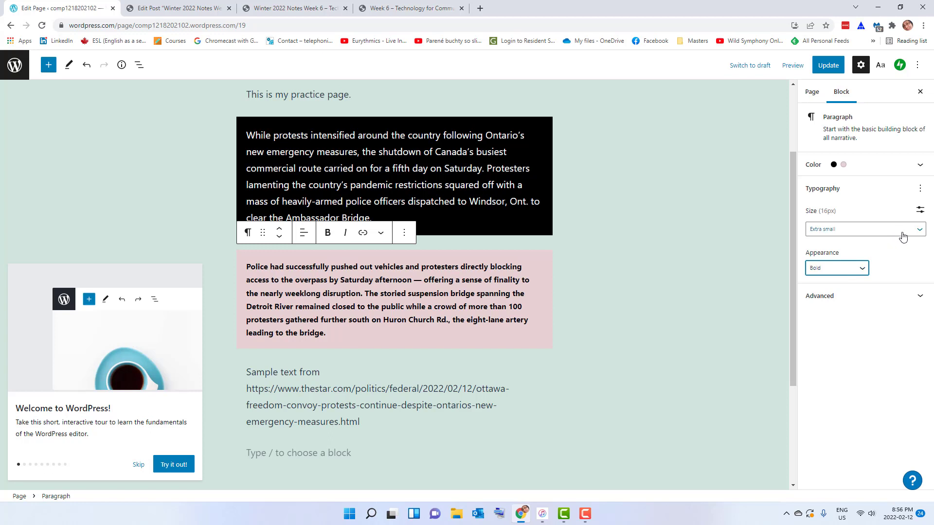
# - Add the Line height typography option to the pink paragraph and reduce the line height to 0.6
pyautogui.click(920, 189)
pyautogui.click(850, 257)
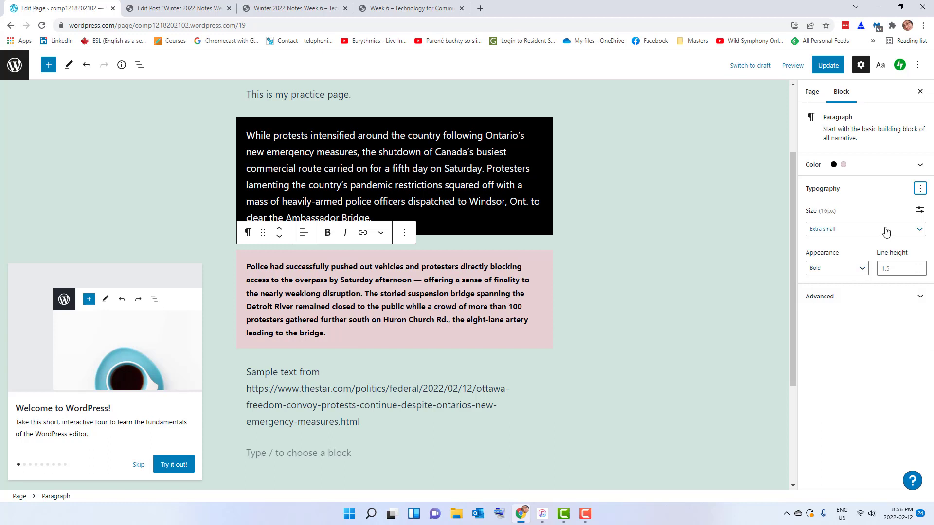
pyautogui.click(918, 272)
pyautogui.click(918, 271)
pyautogui.click(918, 271)
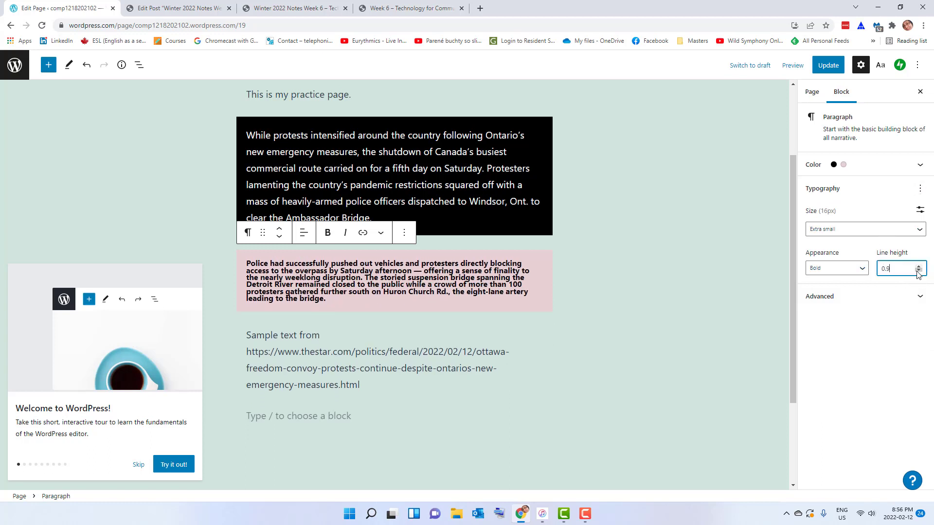
pyautogui.click(918, 272)
pyautogui.click(916, 272)
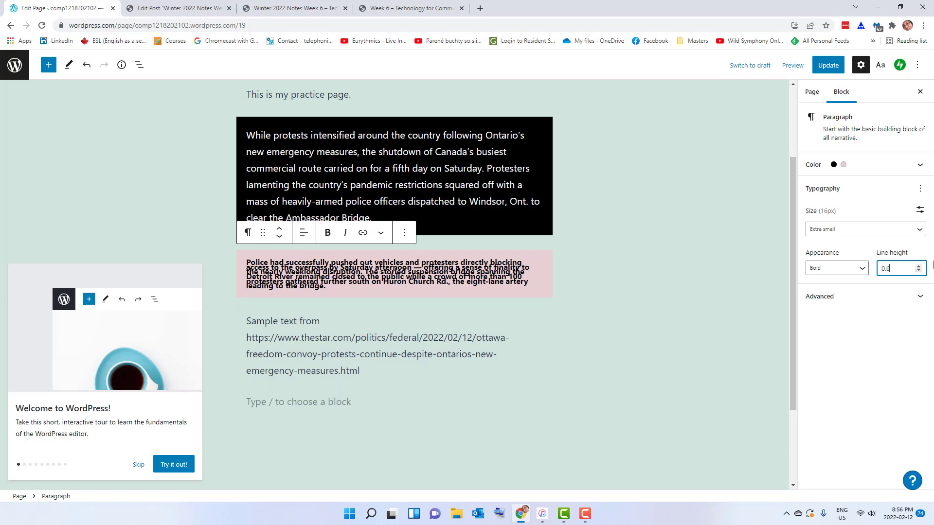
# - Increase the pink paragraph's line height to 2.5
pyautogui.click(919, 266)
pyautogui.click(919, 266)
pyautogui.click(919, 266)
pyautogui.click(919, 266)
pyautogui.click(919, 266)
pyautogui.click(919, 267)
pyautogui.click(919, 266)
pyautogui.click(919, 266)
pyautogui.click(919, 266)
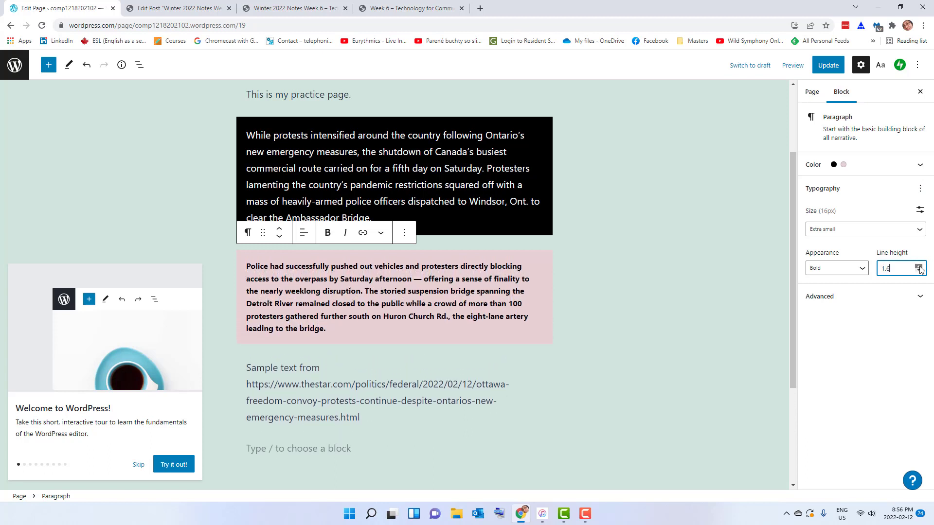
pyautogui.click(919, 267)
pyautogui.click(919, 266)
pyautogui.click(919, 267)
pyautogui.click(919, 266)
pyautogui.click(919, 266)
pyautogui.click(919, 266)
pyautogui.click(919, 267)
pyautogui.click(919, 266)
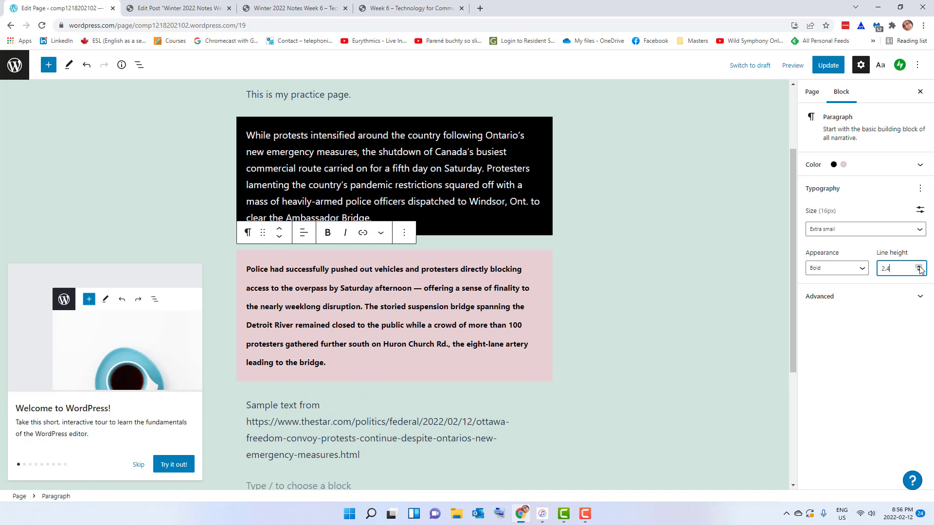
pyautogui.click(919, 266)
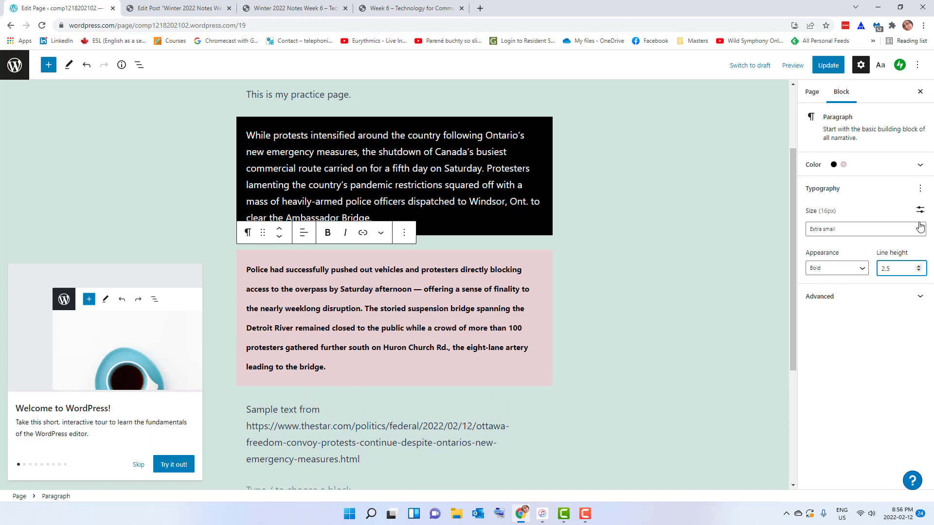
# - Add the Letter case and Letter spacing typography options to the pink paragraph
pyautogui.click(918, 188)
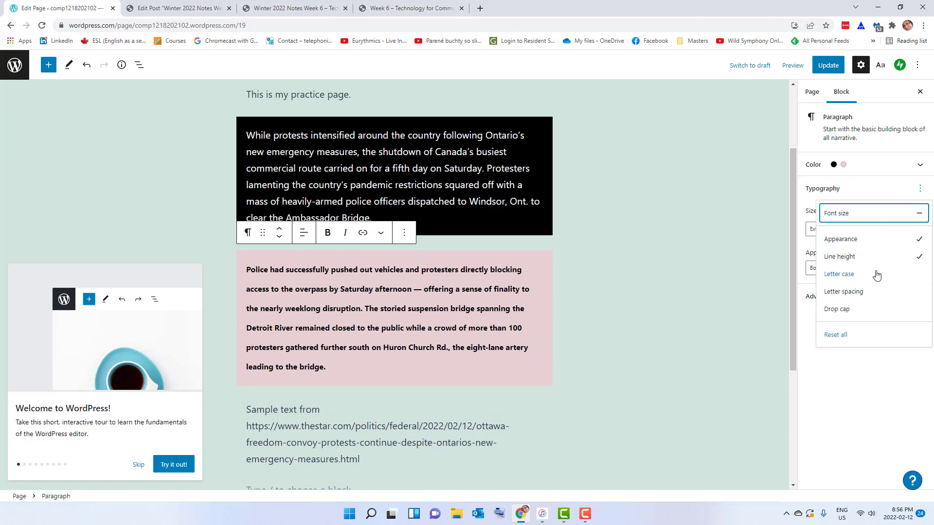
pyautogui.click(876, 275)
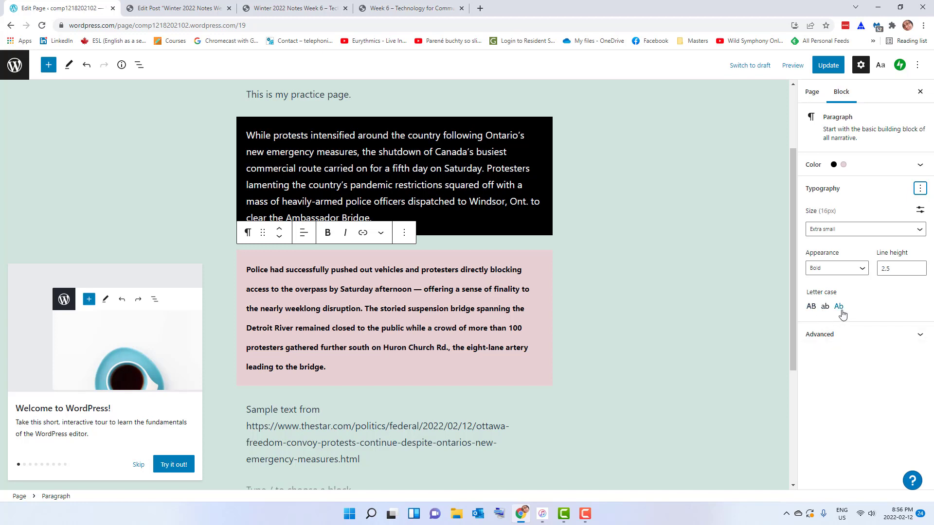
pyautogui.click(919, 189)
pyautogui.click(860, 290)
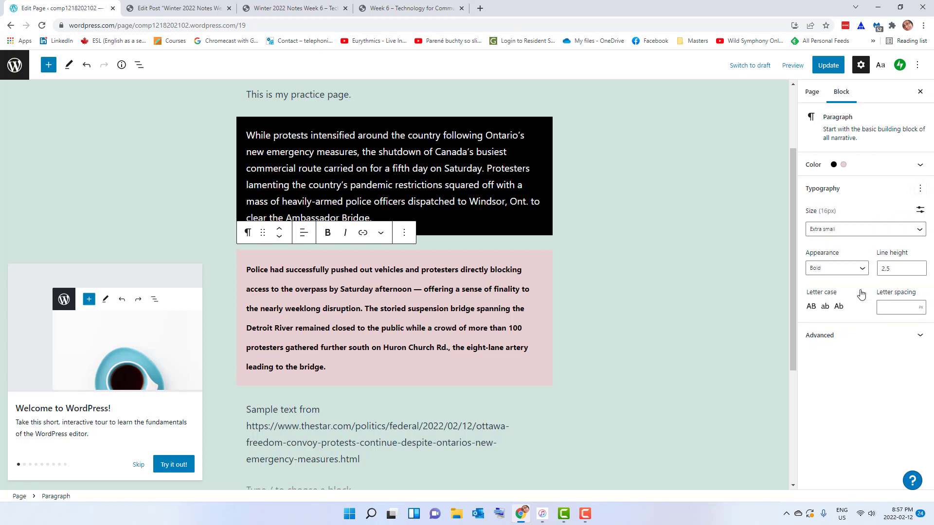
# - Try a wider letter spacing on the pink paragraph before settling on 1
pyautogui.click(905, 307)
pyautogui.write('1')
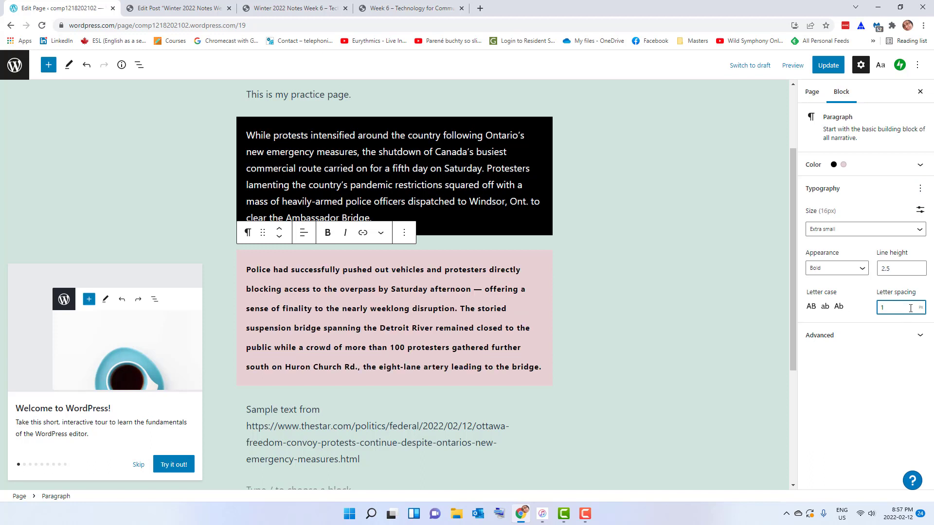
pyautogui.moveTo(716, 258); pyautogui.dragTo(715, 258)
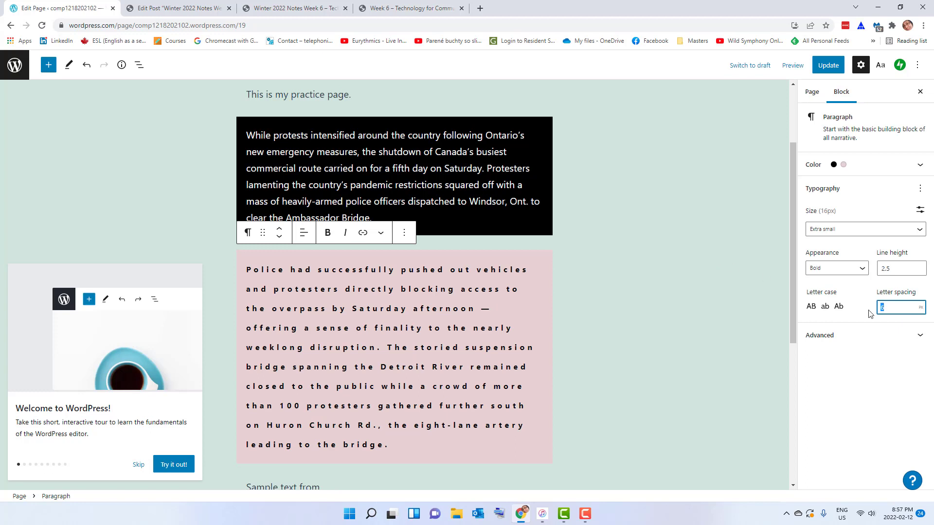
pyautogui.write('1')
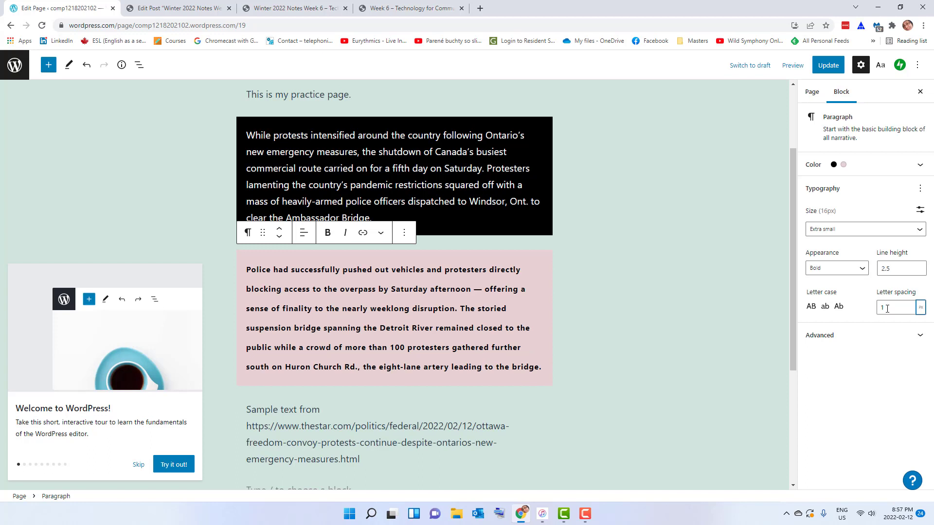
pyautogui.click(884, 338)
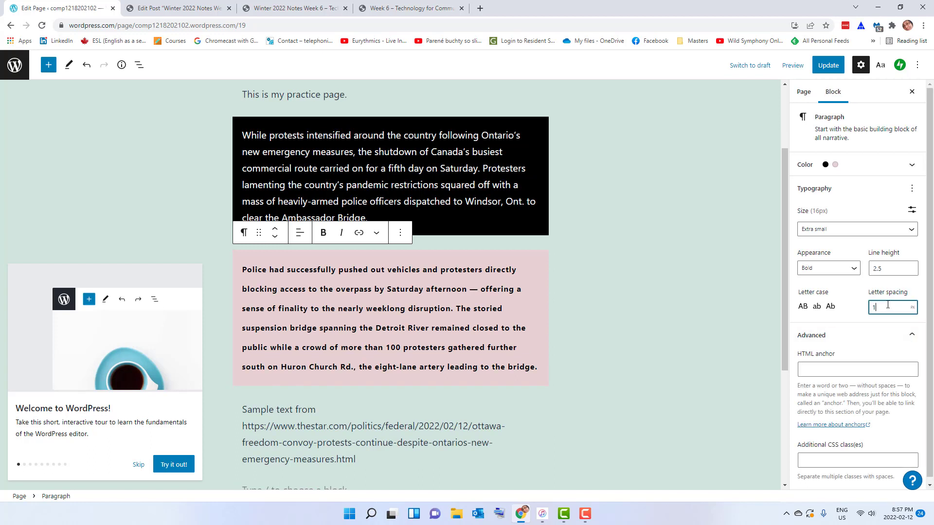
pyautogui.click(909, 335)
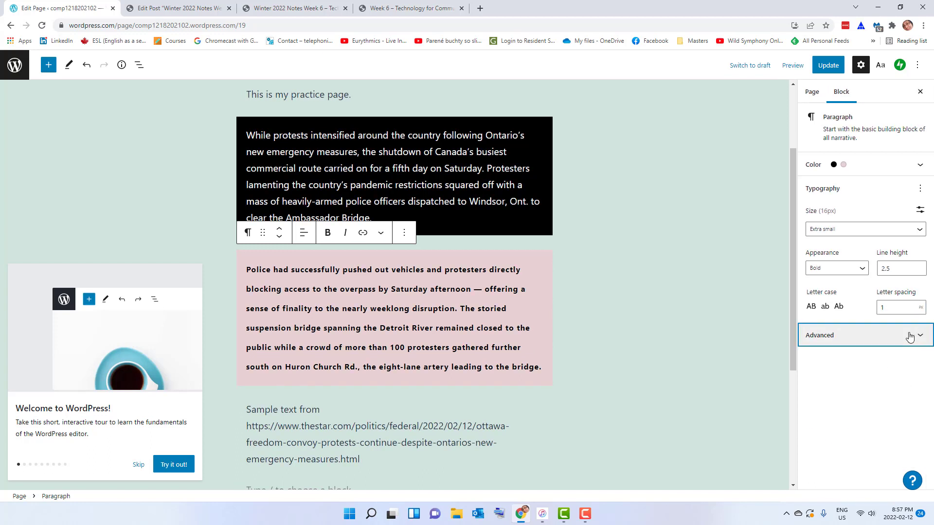
pyautogui.click(895, 309)
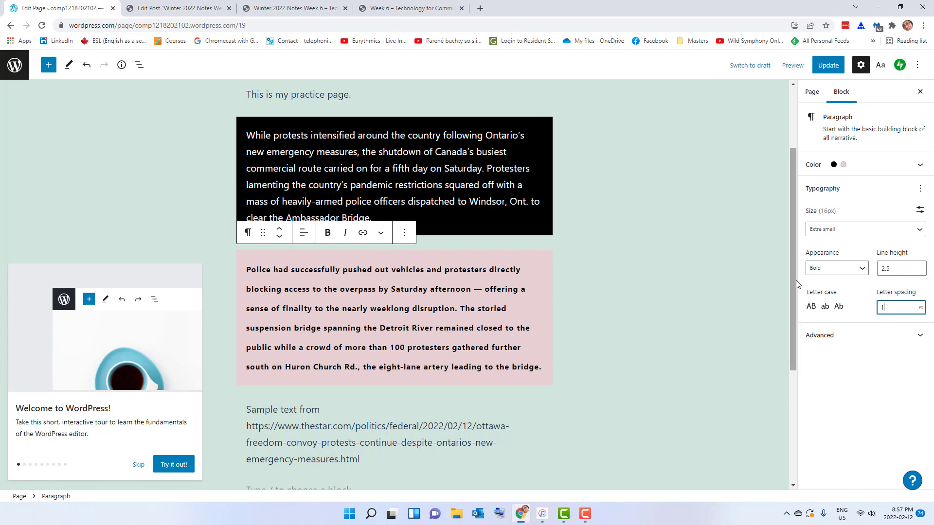
# - Add the Drop cap typography option to the pink paragraph and turn it on
pyautogui.click(919, 189)
pyautogui.click(871, 311)
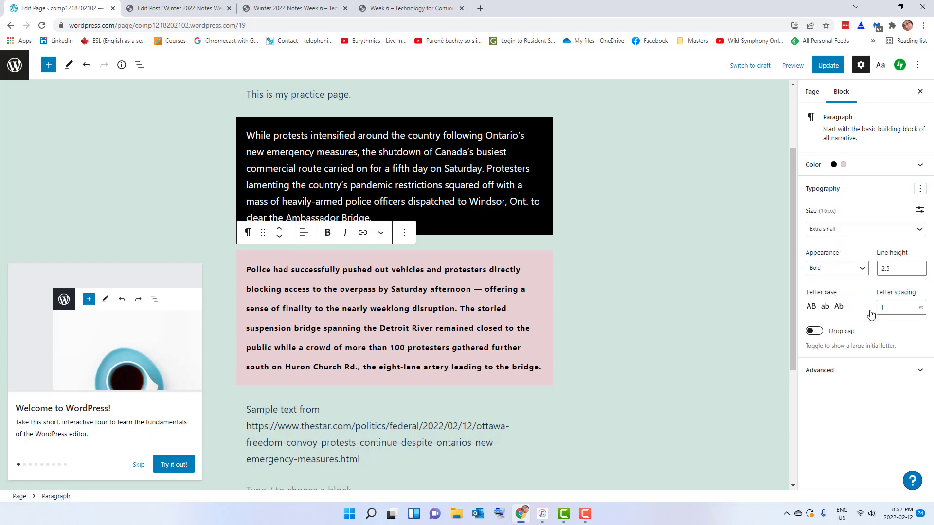
pyautogui.click(810, 332)
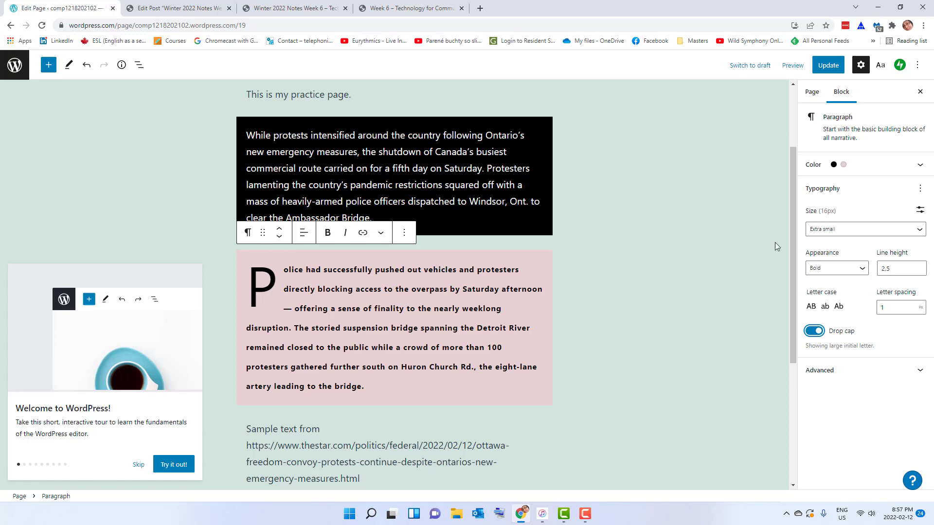
# - Update the practice page with the new formatting and look over its paragraphs
pyautogui.click(831, 63)
pyautogui.scroll(2, 368, 290)
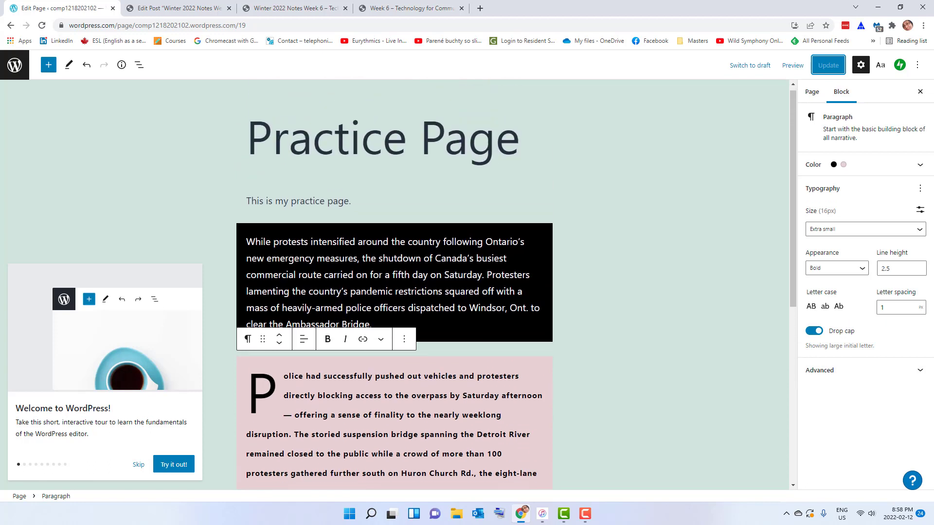
pyautogui.scroll(-2, 368, 290)
pyautogui.scroll(-1, 369, 291)
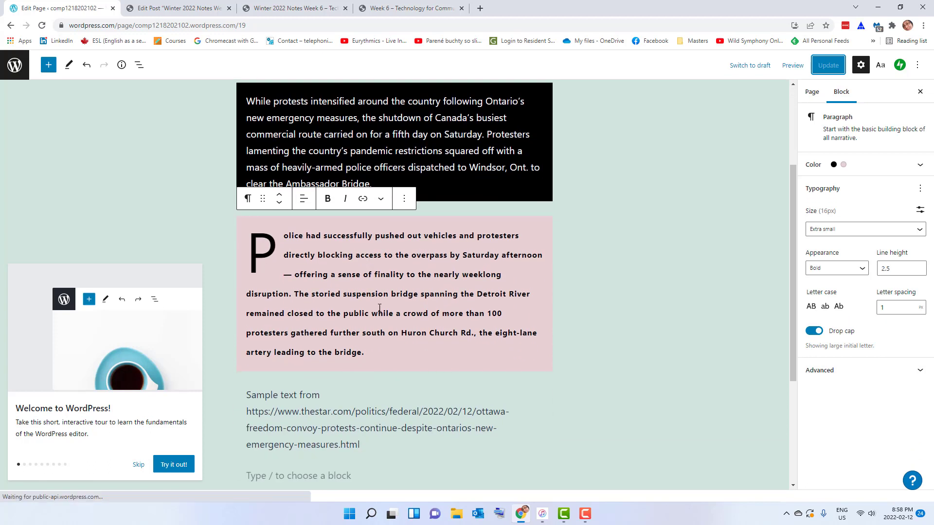
pyautogui.scroll(3, 378, 328)
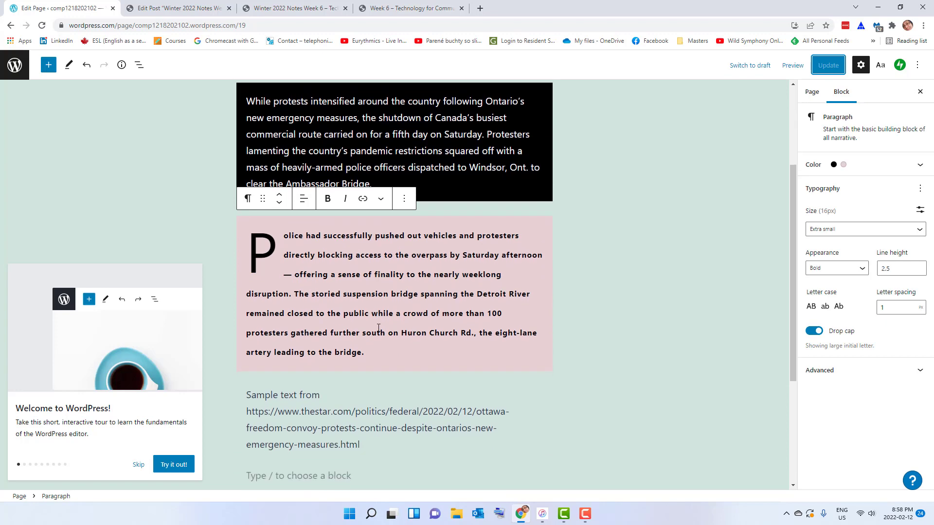
pyautogui.scroll(-2, 378, 327)
pyautogui.scroll(-1, 378, 327)
pyautogui.click(585, 514)
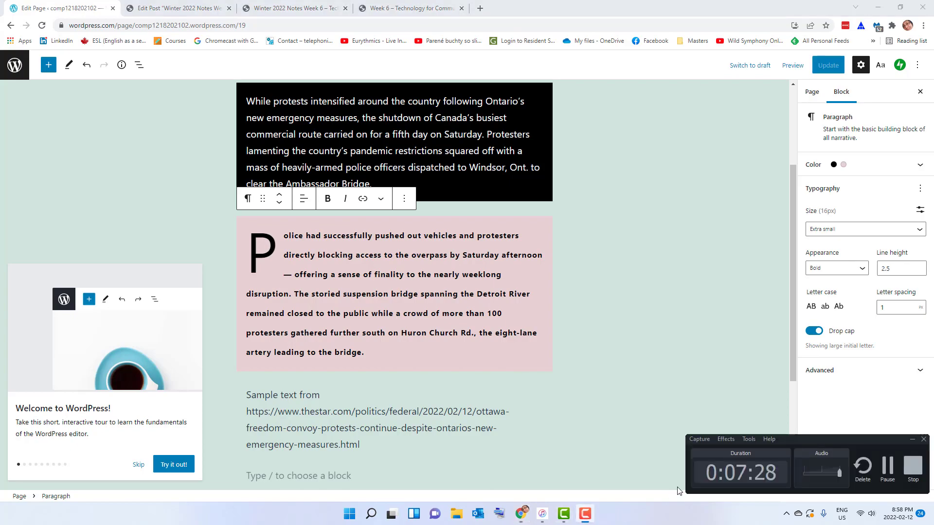